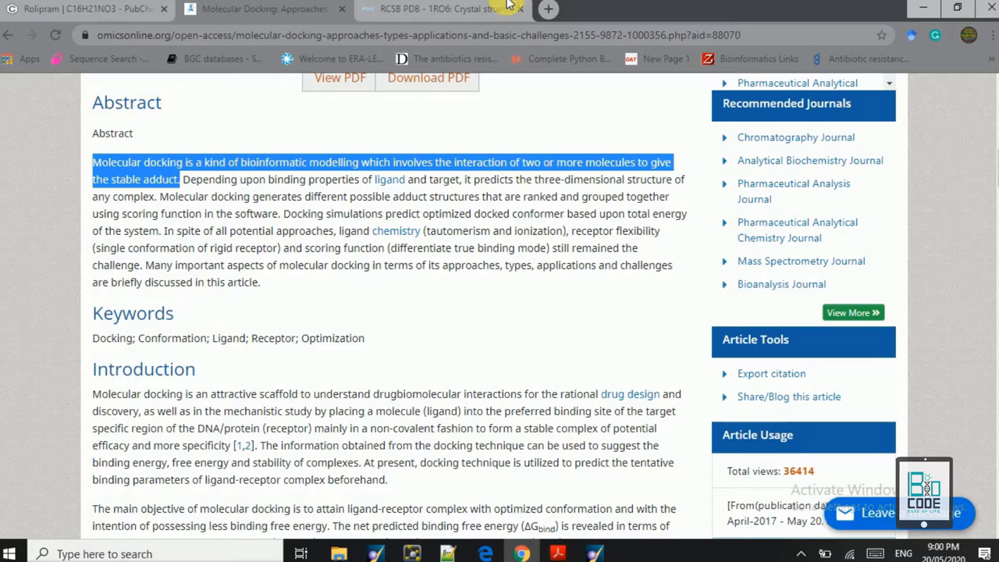
# Step: View the RCSB PDB entry for 1RO6 and the PubChem page for Rolipram
pyautogui.click(459, 8)
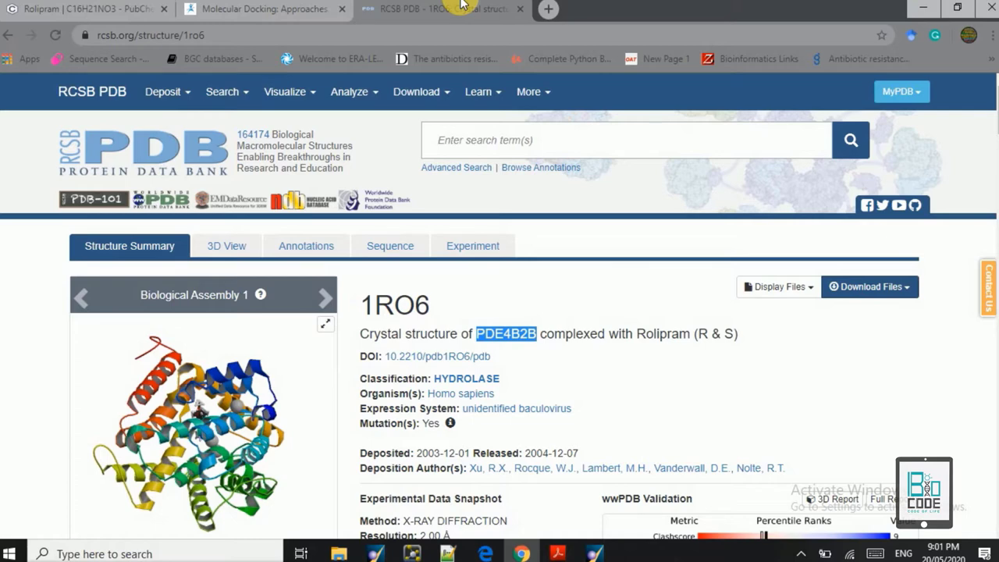
pyautogui.click(77, 6)
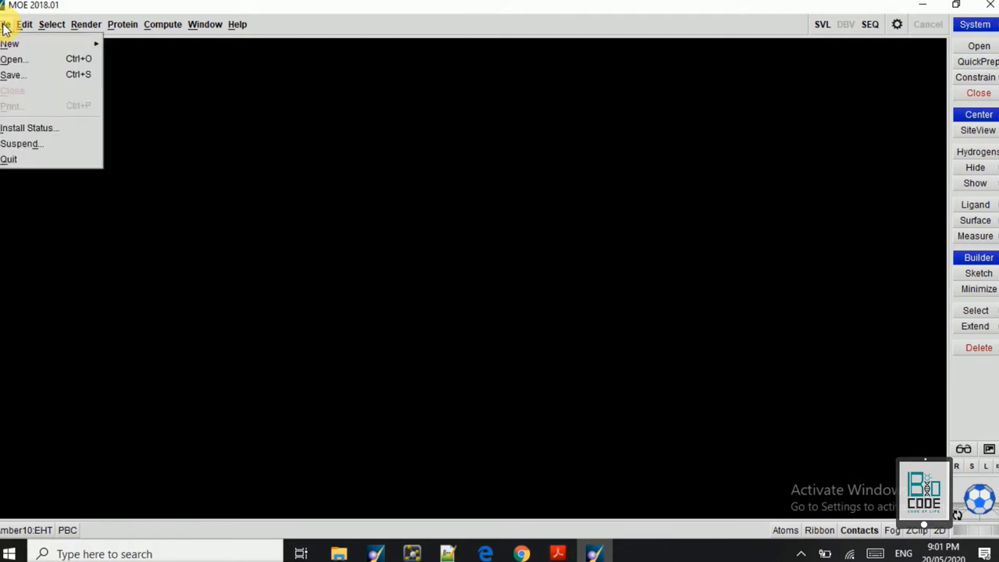
# Step: In MOE, load the protein structure 1RO6.moe from the Docking files folder inside the Desktop test folder
pyautogui.click(23, 61)
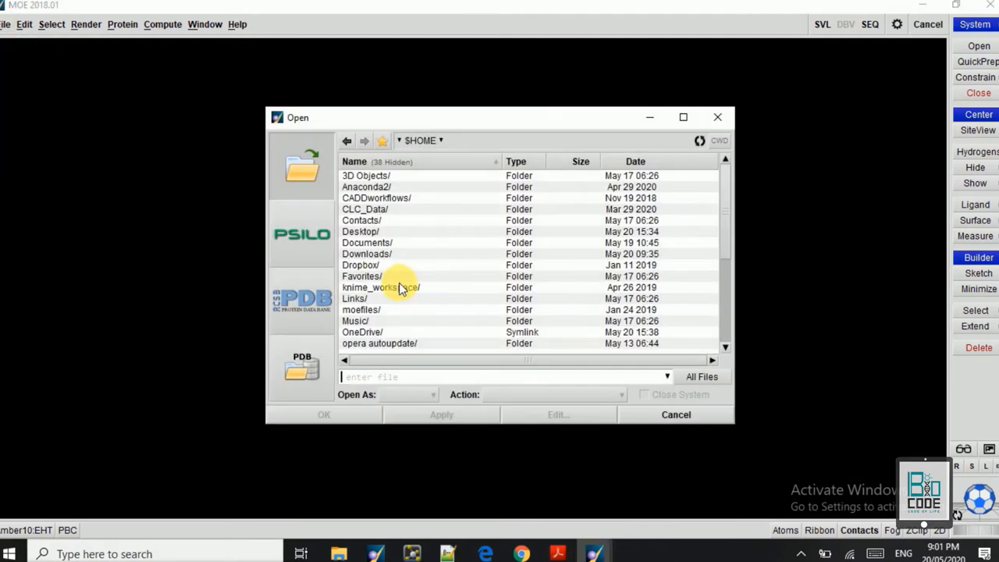
pyautogui.doubleClick(352, 232)
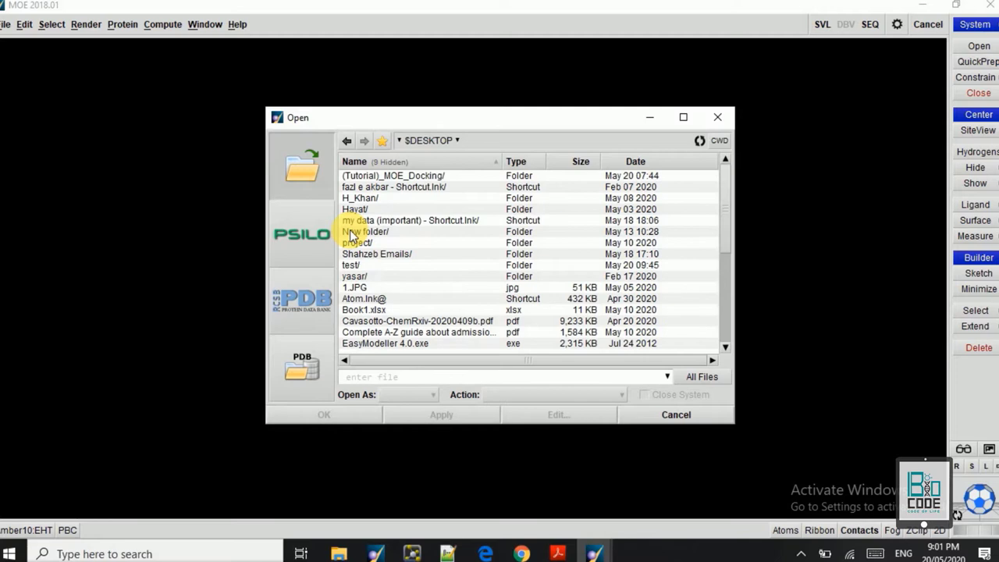
pyautogui.doubleClick(350, 266)
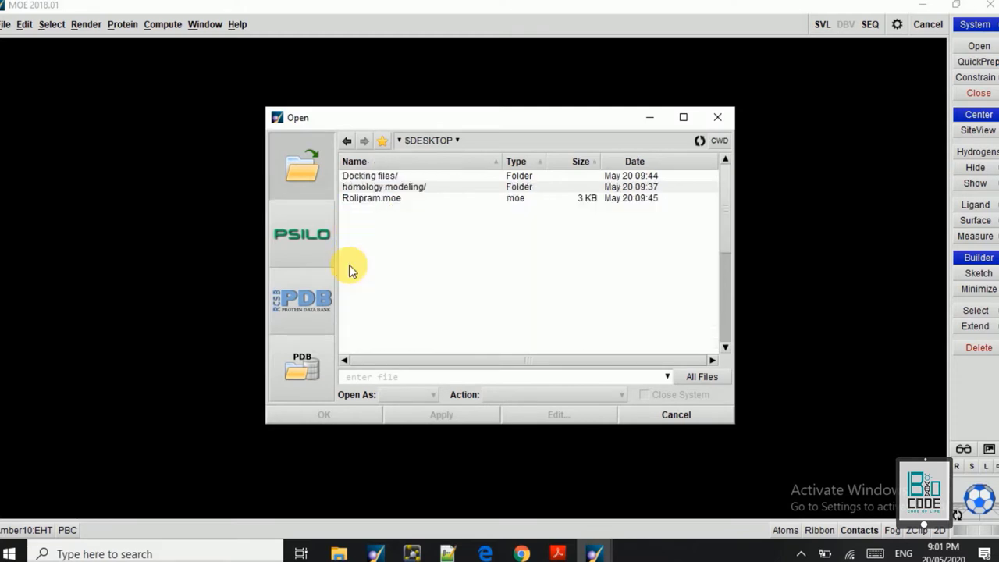
pyautogui.doubleClick(373, 177)
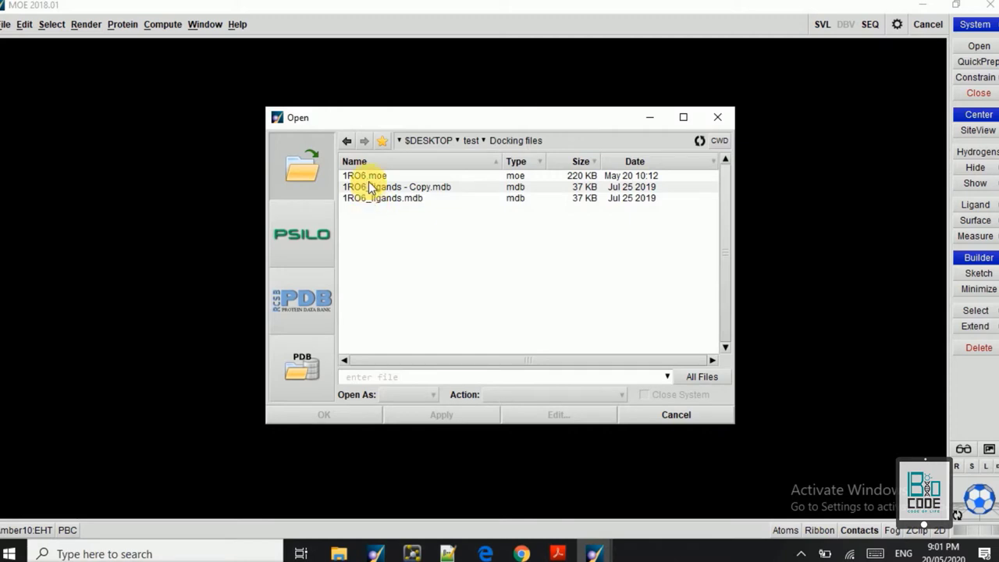
pyautogui.doubleClick(366, 175)
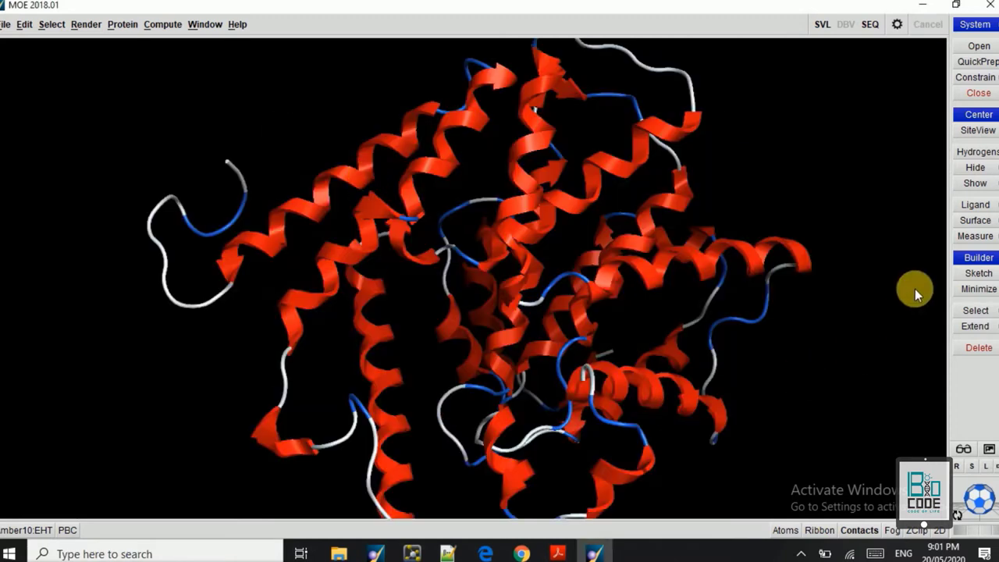
# Step: Check the ribbon display options and inspect the 1RO6 chain in the Sequence Editor
pyautogui.click(818, 530)
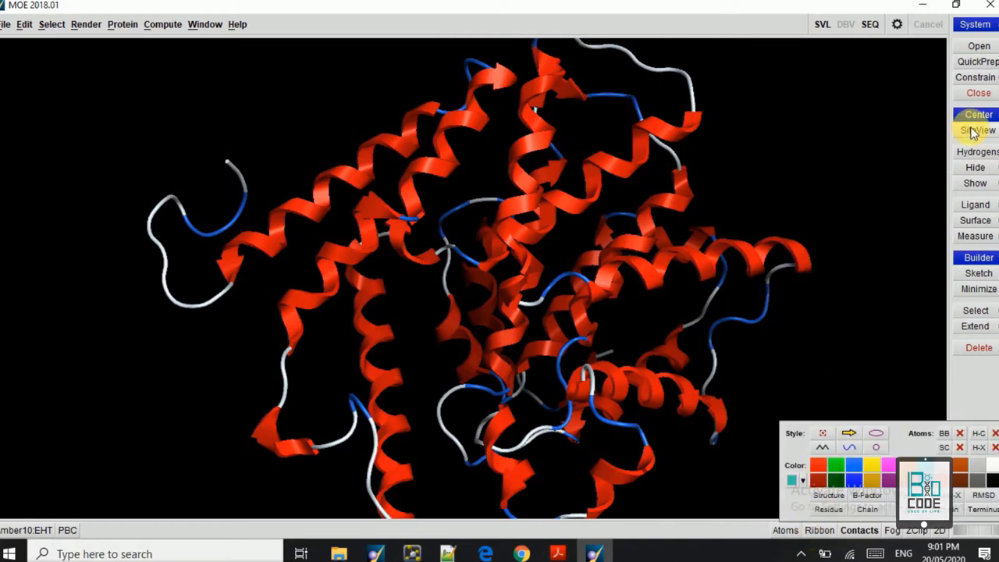
pyautogui.click(871, 26)
pyautogui.click(870, 25)
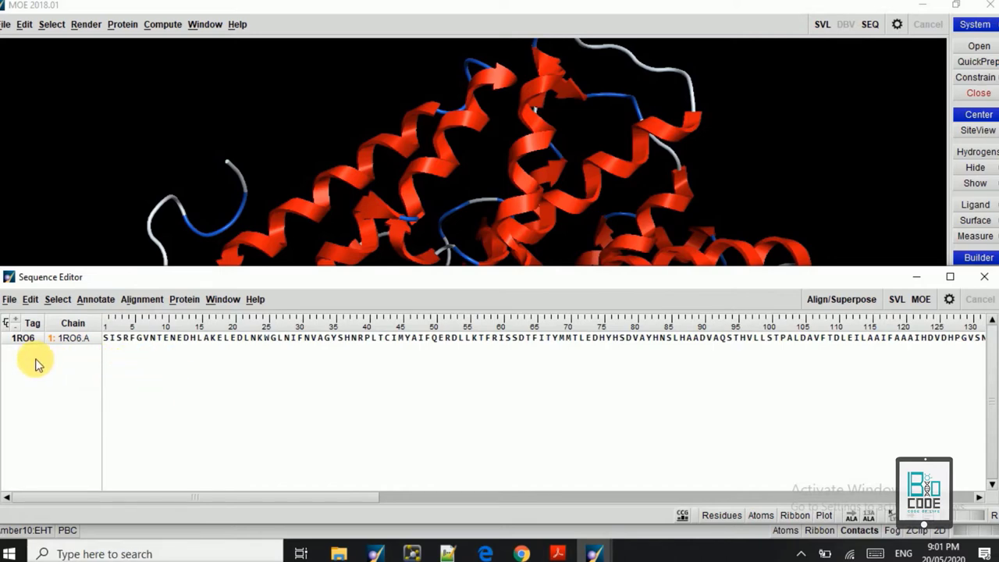
pyautogui.click(920, 272)
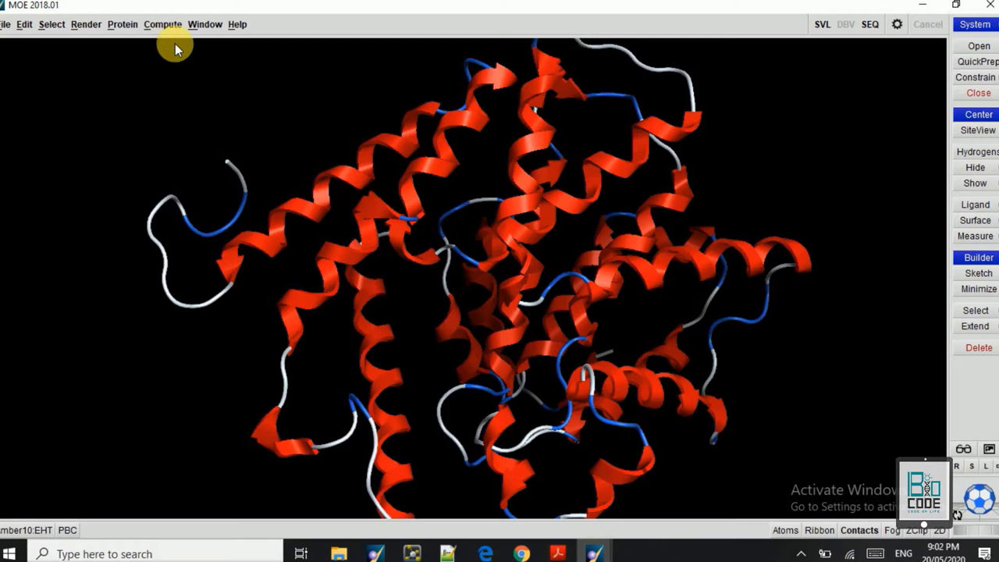
# Step: Protonate the loaded 1RO6 protein with Protonate 3D
pyautogui.click(154, 24)
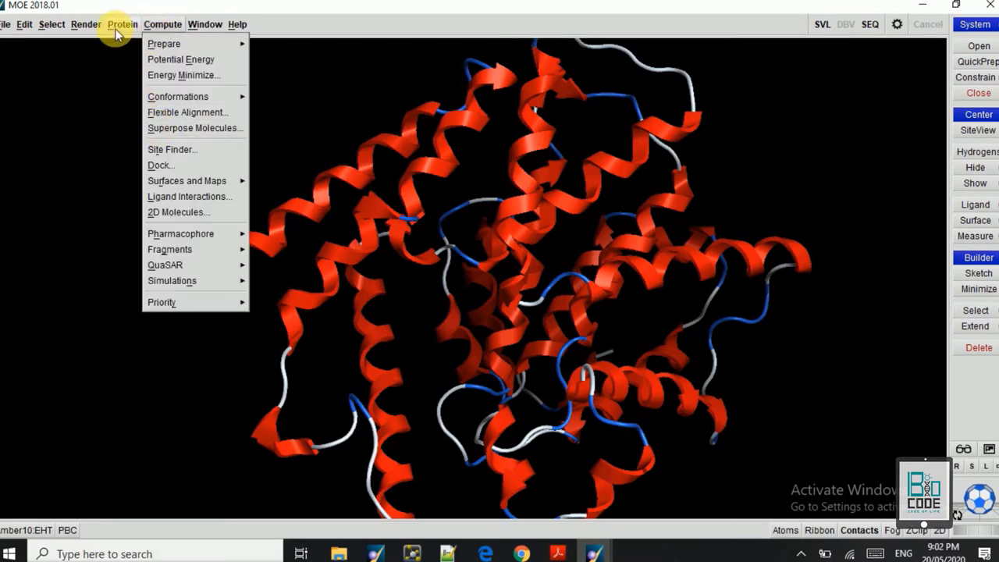
pyautogui.click(120, 24)
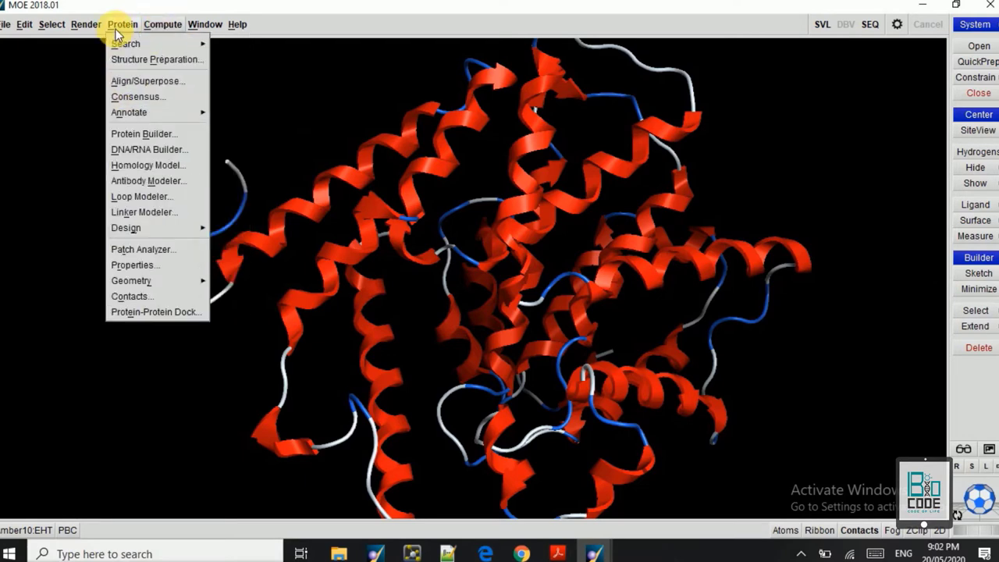
pyautogui.click(160, 24)
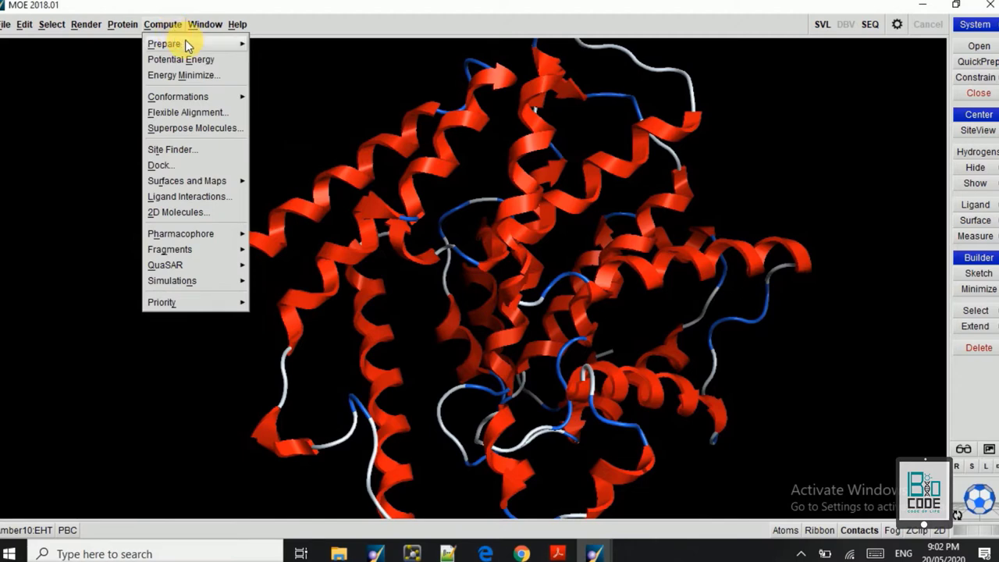
pyautogui.moveTo(186, 43)
pyautogui.click(267, 80)
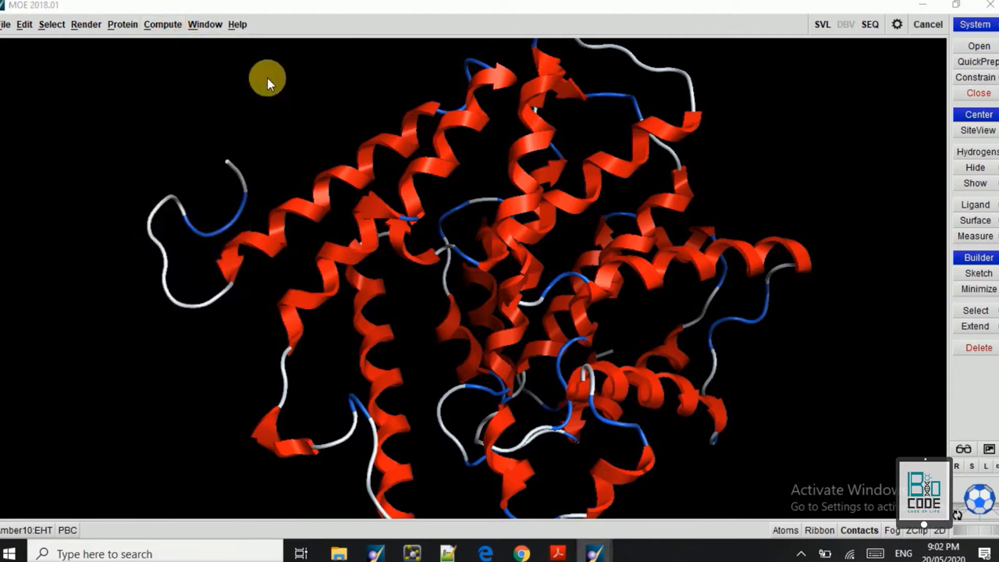
pyautogui.click(430, 379)
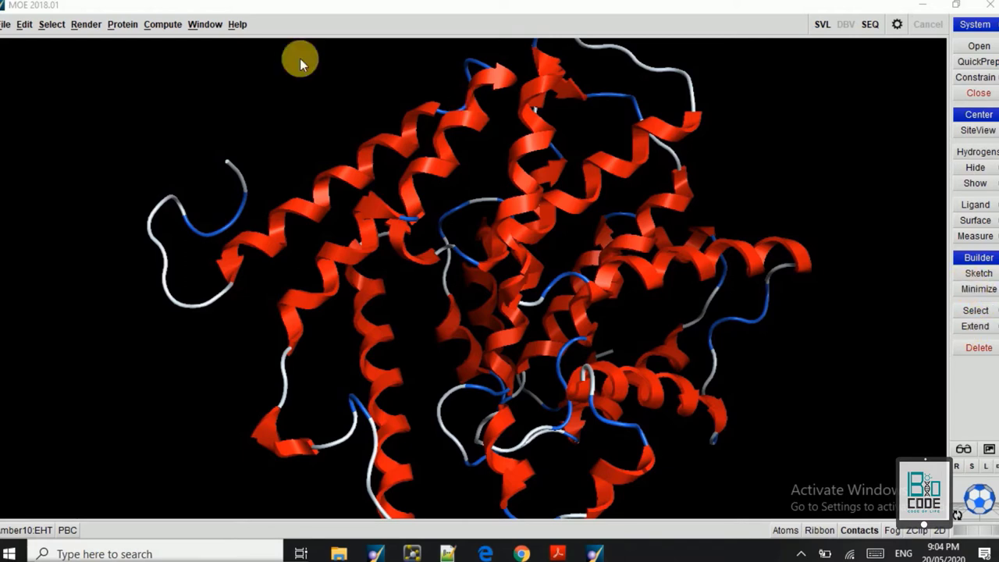
# Step: Run Energy Minimize on the protein's atoms with the gradient set to 0.5 RMS kcal/mol/A^2
pyautogui.click(161, 24)
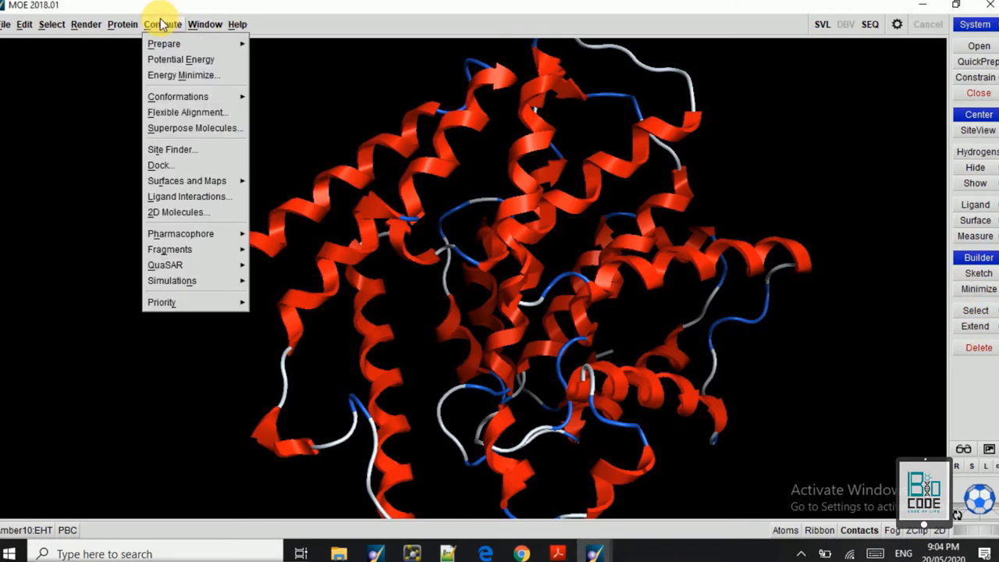
pyautogui.click(166, 74)
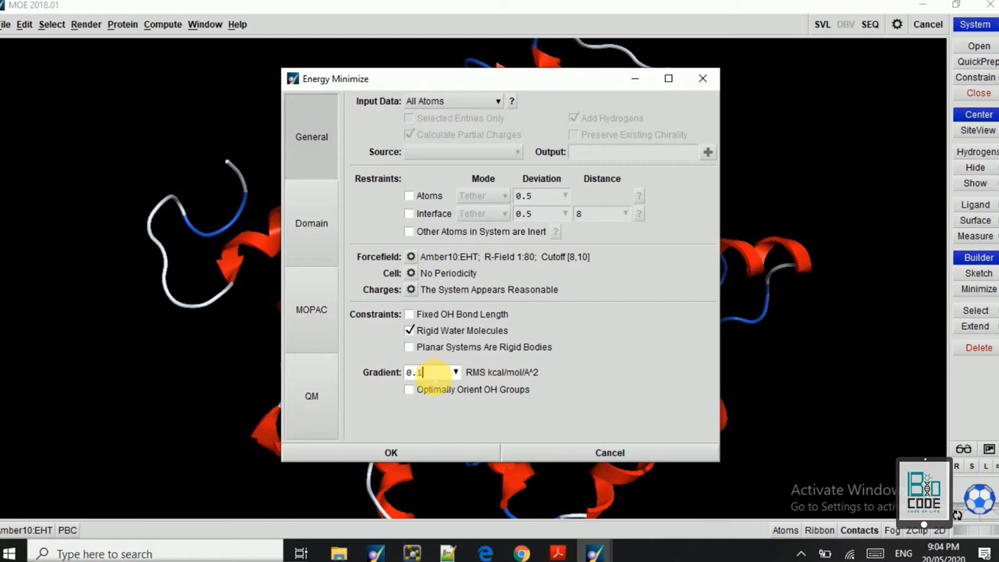
pyautogui.moveTo(434, 374)
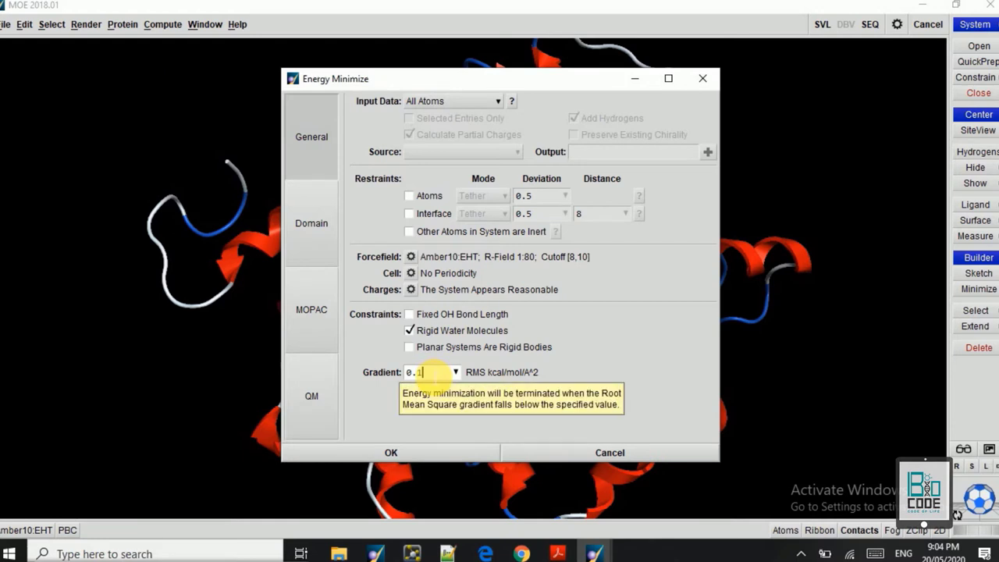
pyautogui.press('BackSpace')
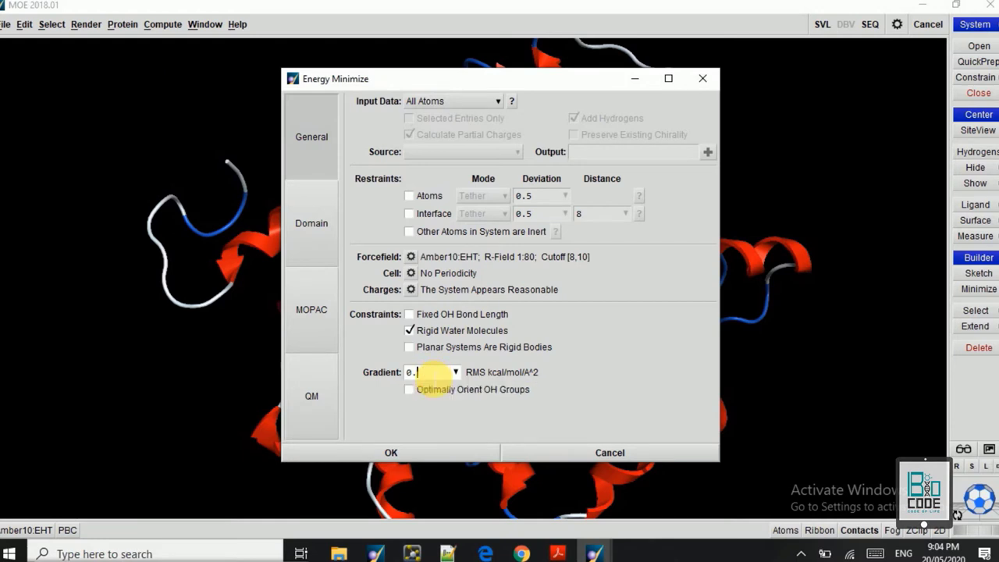
pyautogui.write('5')
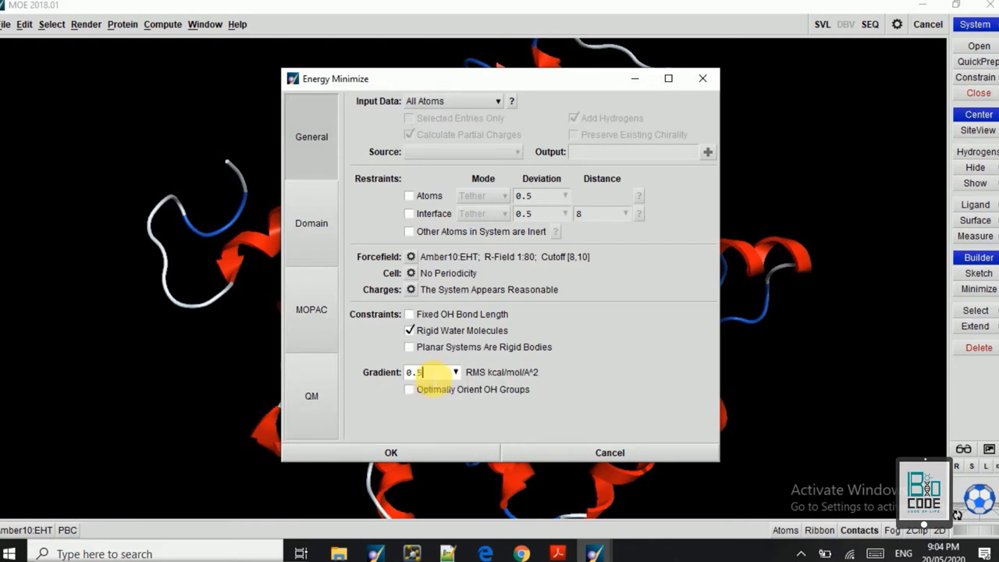
pyautogui.click(386, 452)
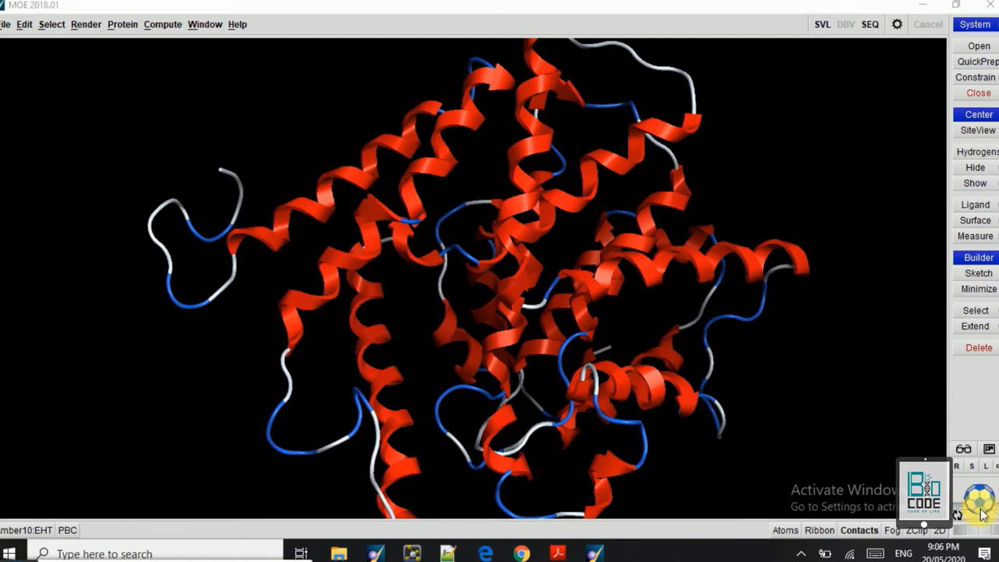
# Step: Run Site Finder on the 1RO6 atoms to calculate the protein's possible binding sites
pyautogui.moveTo(983, 513)
pyautogui.moveTo(981, 511); pyautogui.dragTo(938, 452)
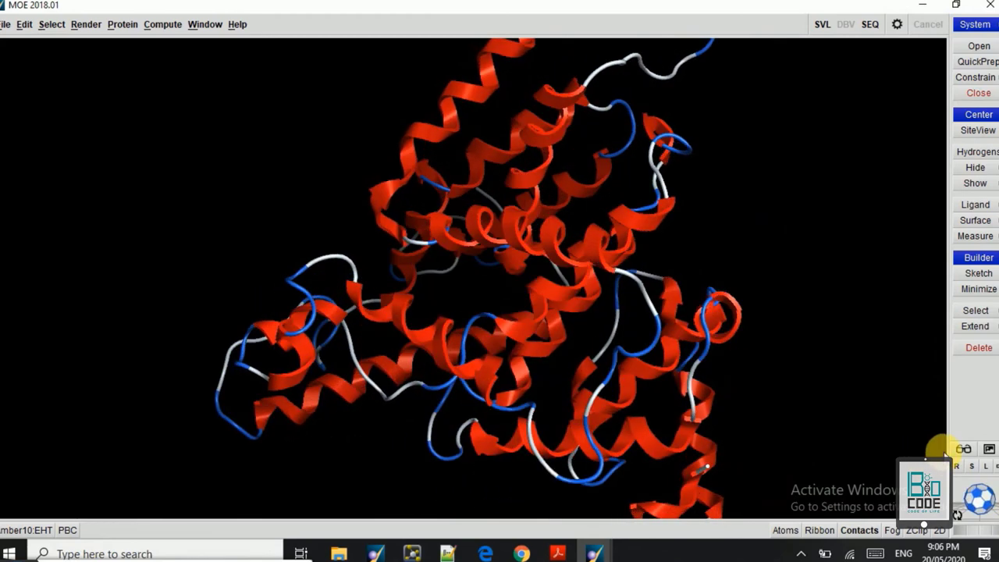
pyautogui.click(128, 28)
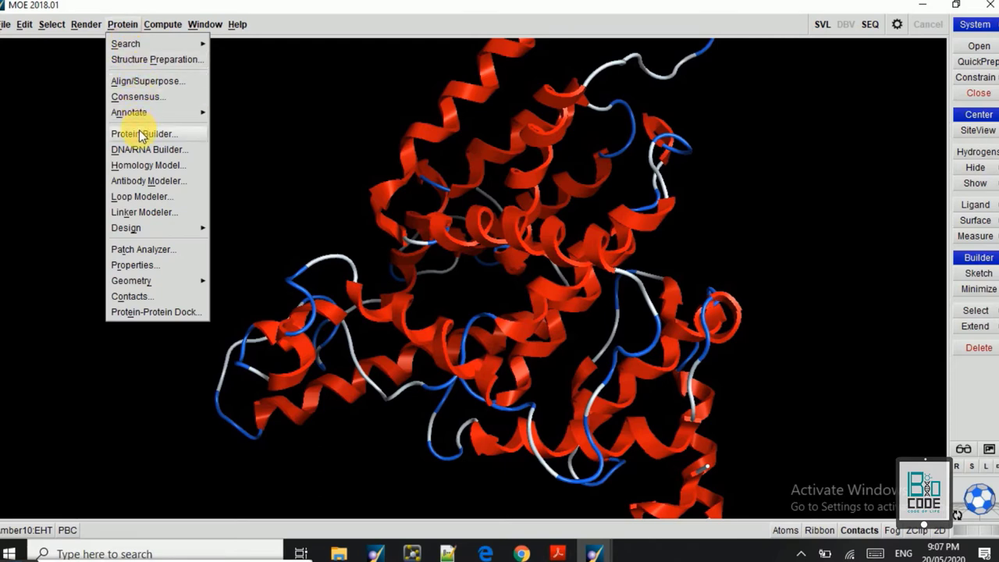
pyautogui.click(161, 26)
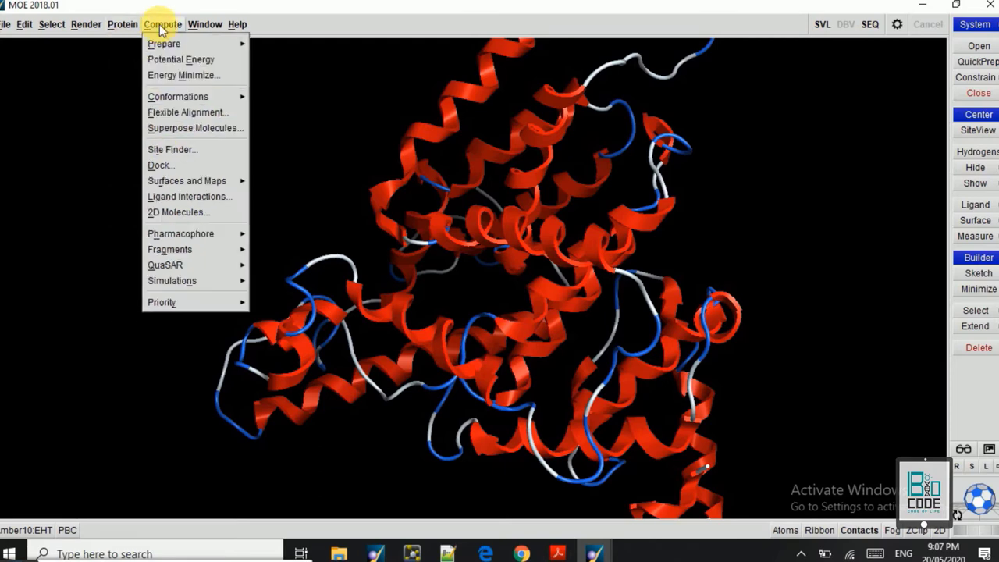
pyautogui.click(177, 150)
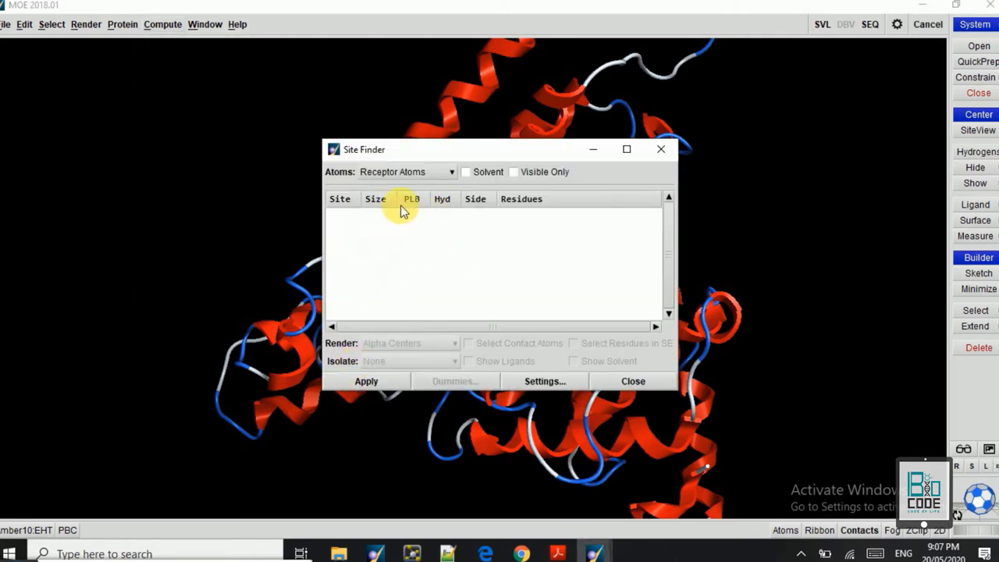
pyautogui.click(409, 171)
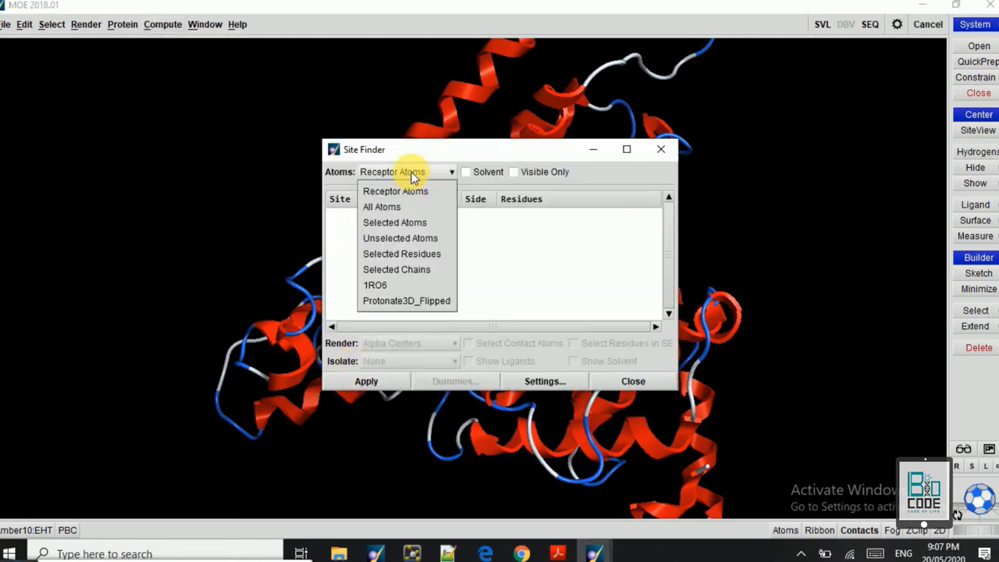
pyautogui.click(387, 287)
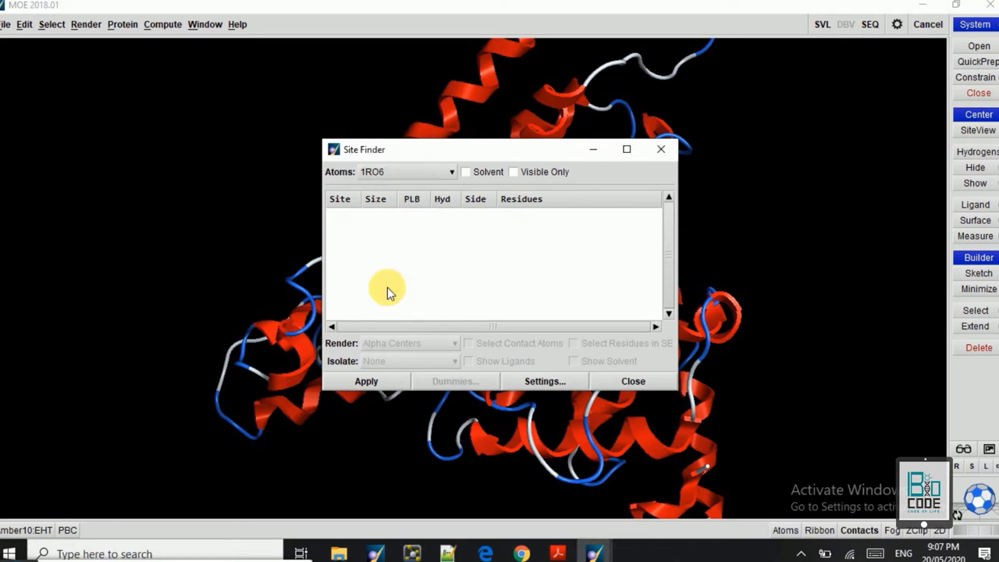
pyautogui.click(359, 380)
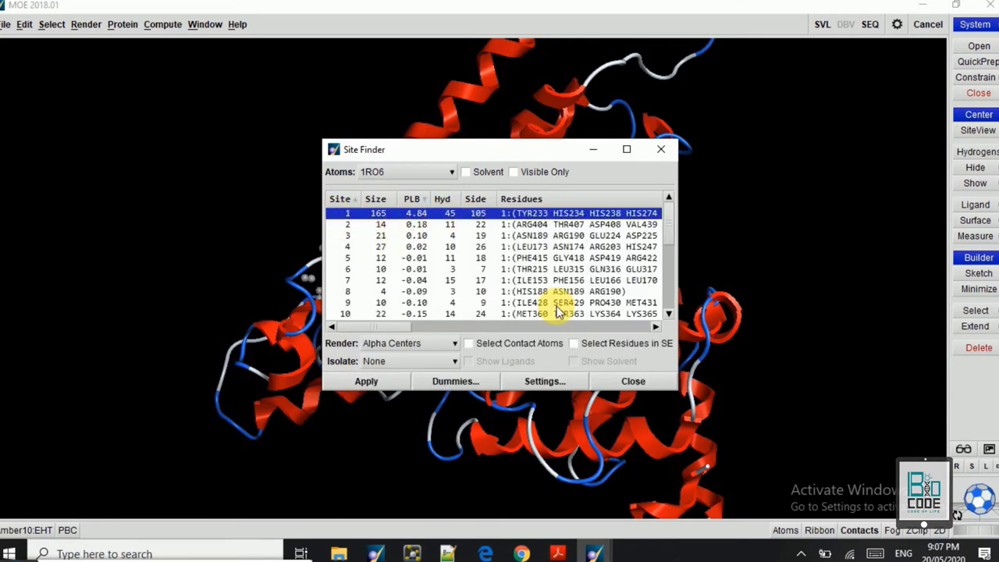
# Step: Select the residues of binding site 1 in the Sequence Editor and close Site Finder
pyautogui.moveTo(379, 328); pyautogui.dragTo(313, 317)
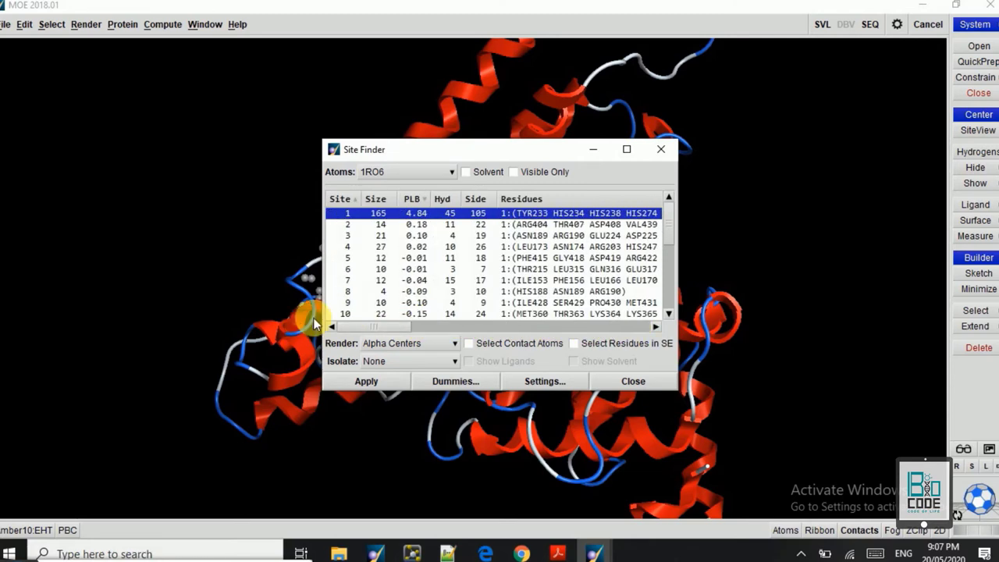
pyautogui.moveTo(667, 229)
pyautogui.mouseDown()
pyautogui.moveTo(667, 308)
pyautogui.moveTo(669, 221)
pyautogui.mouseUp()
pyautogui.moveTo(356, 327)
pyautogui.mouseDown()
pyautogui.moveTo(488, 325)
pyautogui.moveTo(357, 324)
pyautogui.mouseUp()
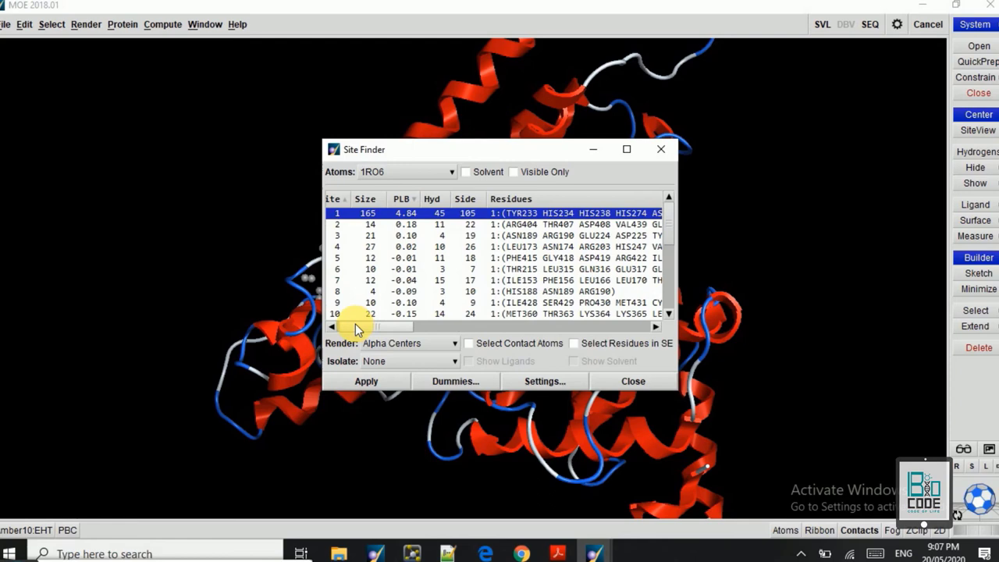
pyautogui.click(574, 343)
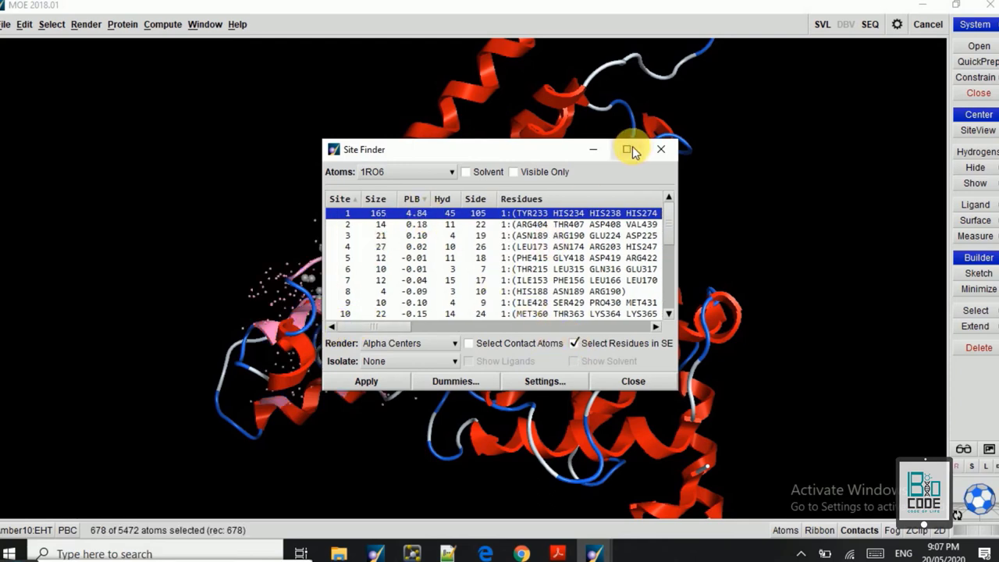
pyautogui.moveTo(531, 152); pyautogui.dragTo(856, 144)
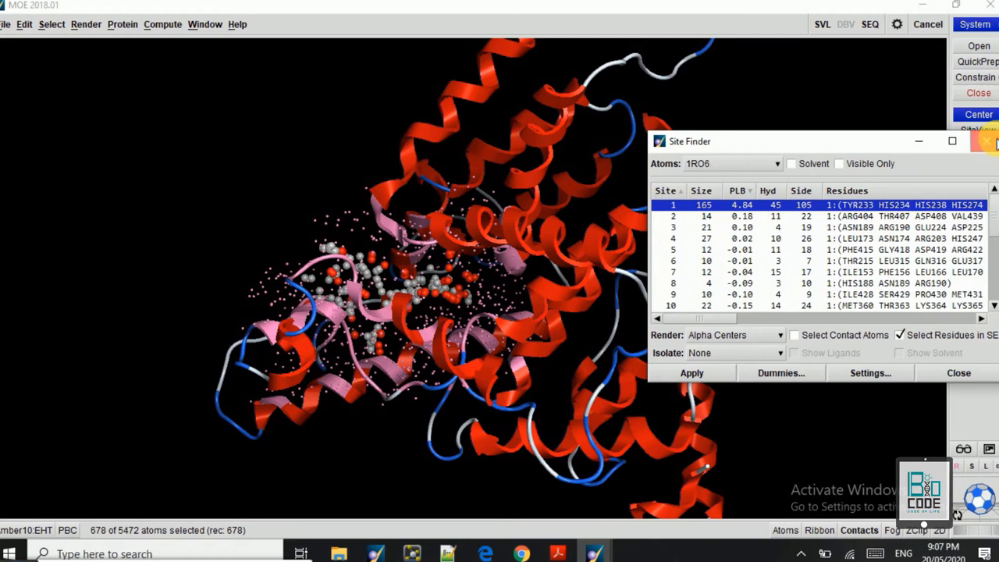
pyautogui.click(990, 142)
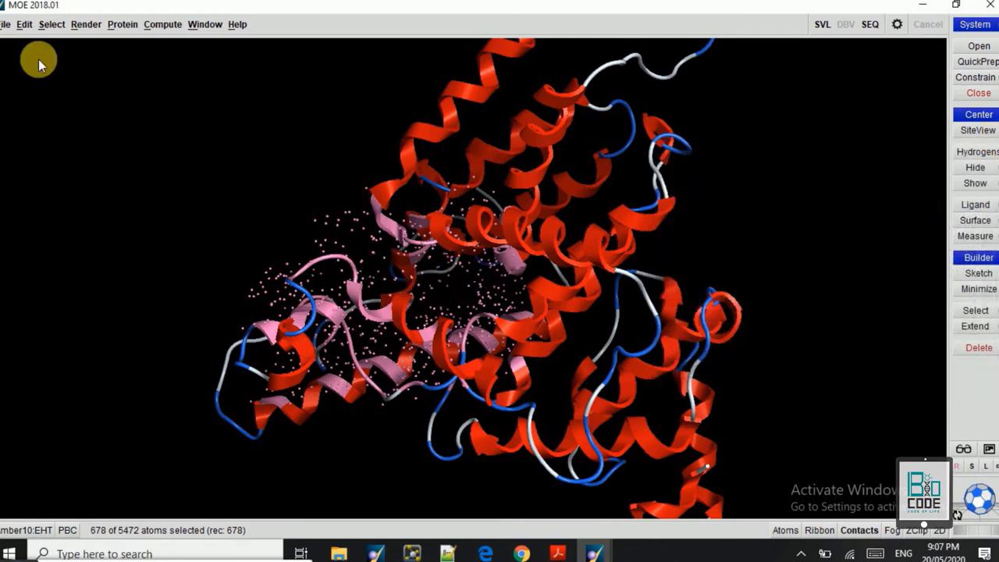
# Step: Load the ligand file Rolipram.moe from the Desktop test folder and center the whole system in view
pyautogui.click(6, 24)
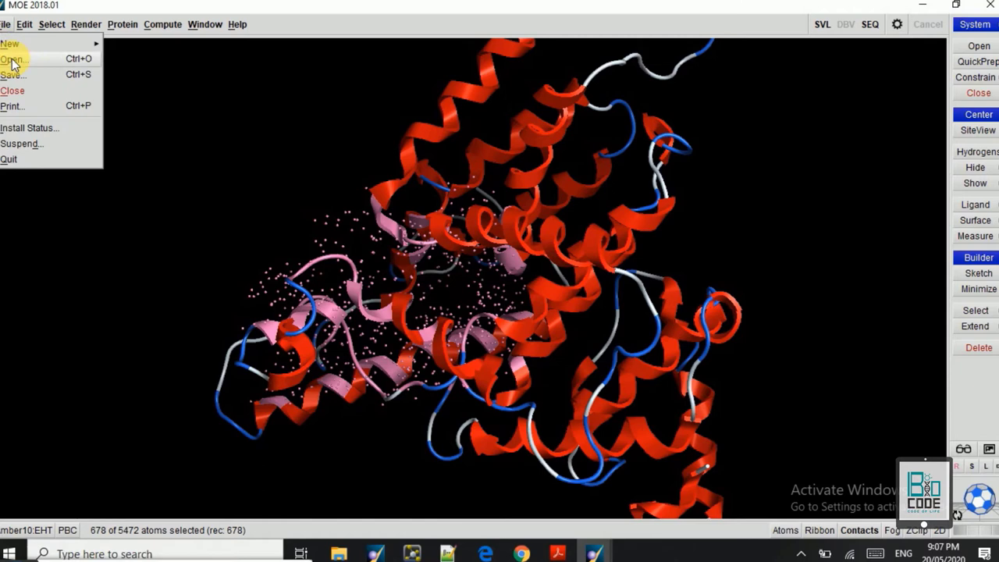
pyautogui.click(12, 60)
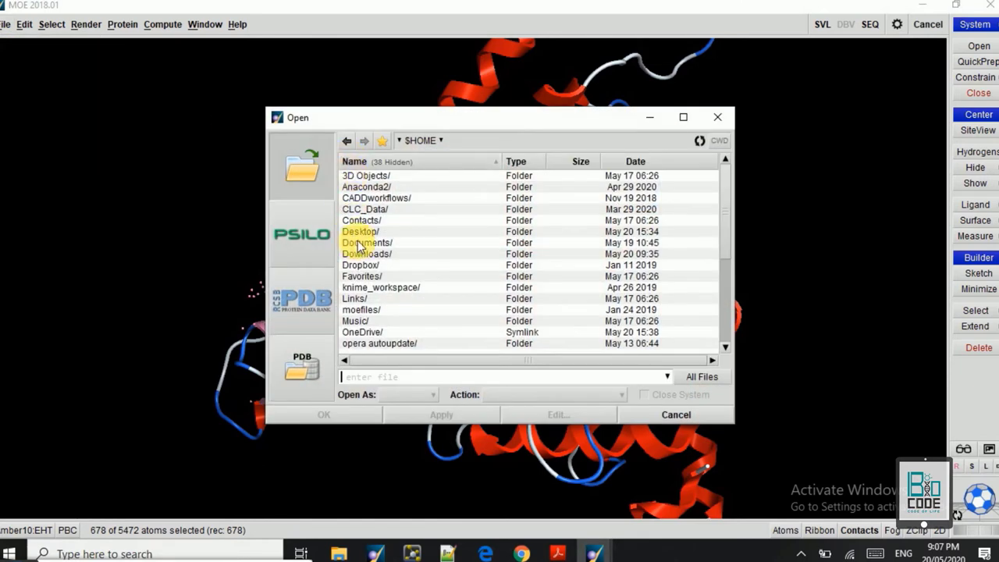
pyautogui.doubleClick(362, 232)
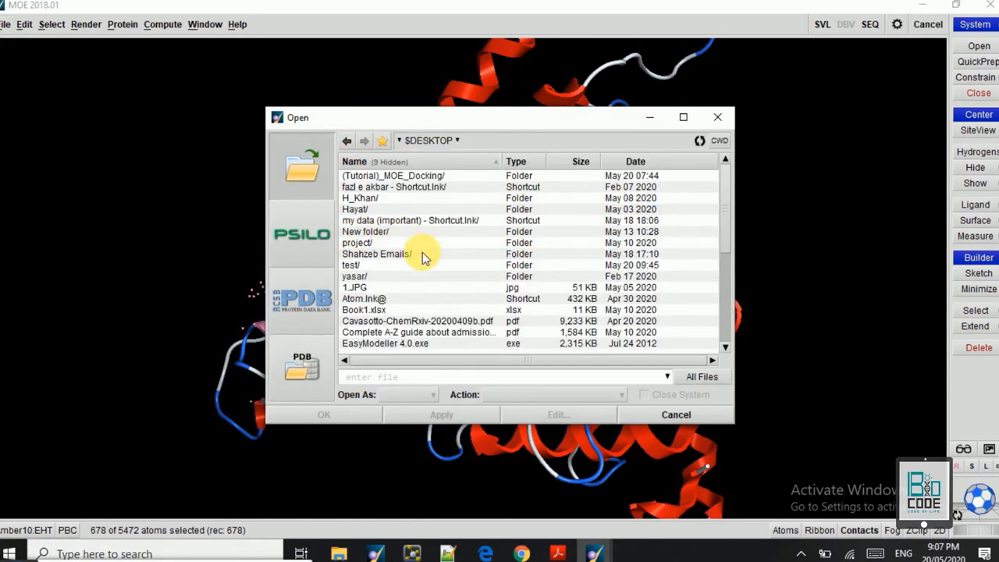
pyautogui.doubleClick(350, 266)
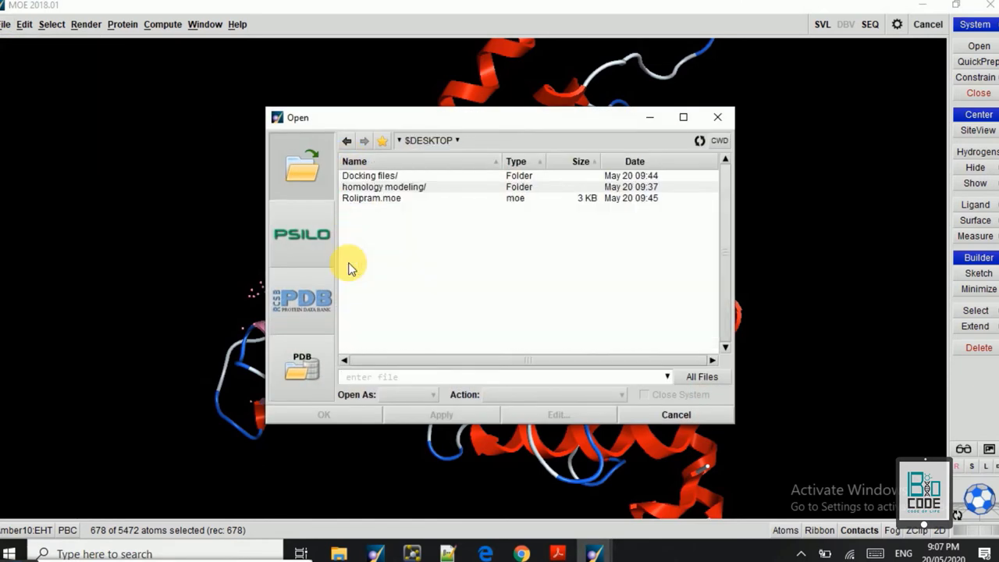
pyautogui.doubleClick(364, 199)
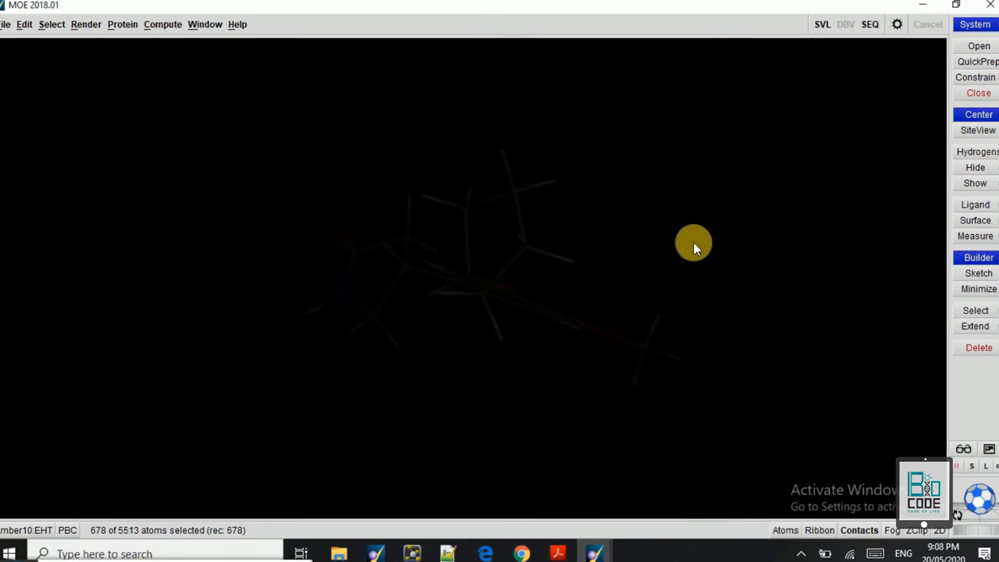
pyautogui.click(974, 117)
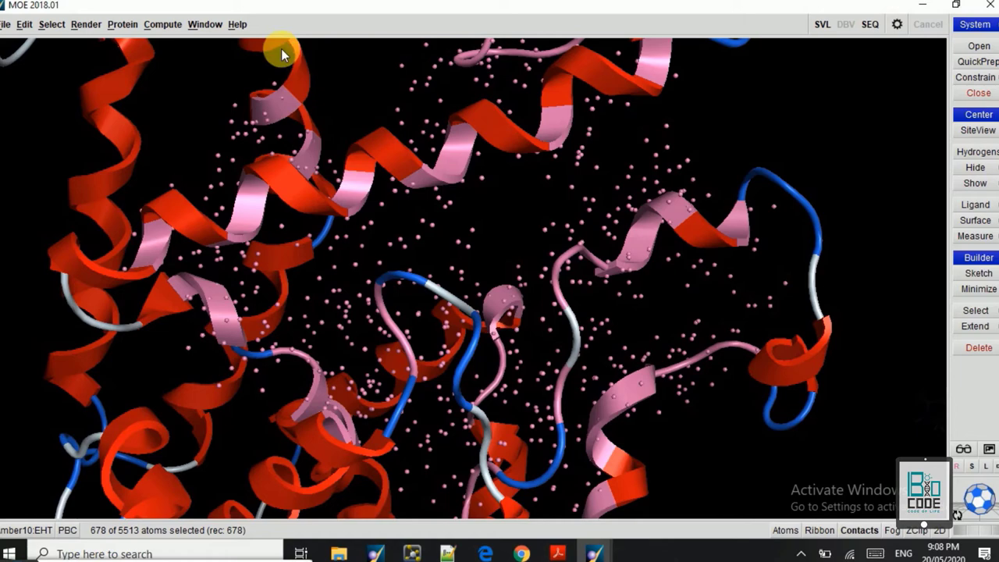
# Step: Start Dock with MOE as the receptor source and Selected Residues as the docking site
pyautogui.click(169, 26)
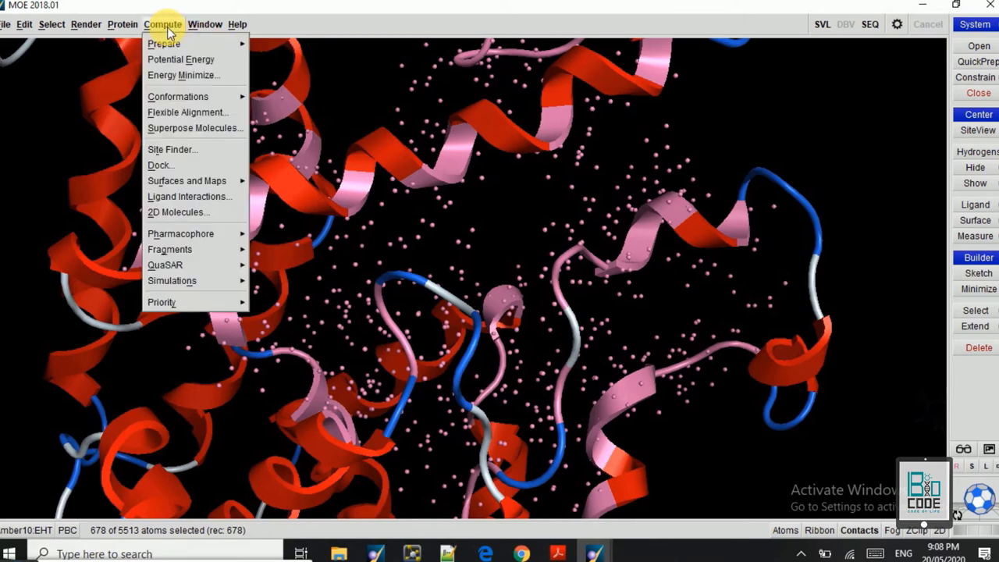
pyautogui.click(172, 167)
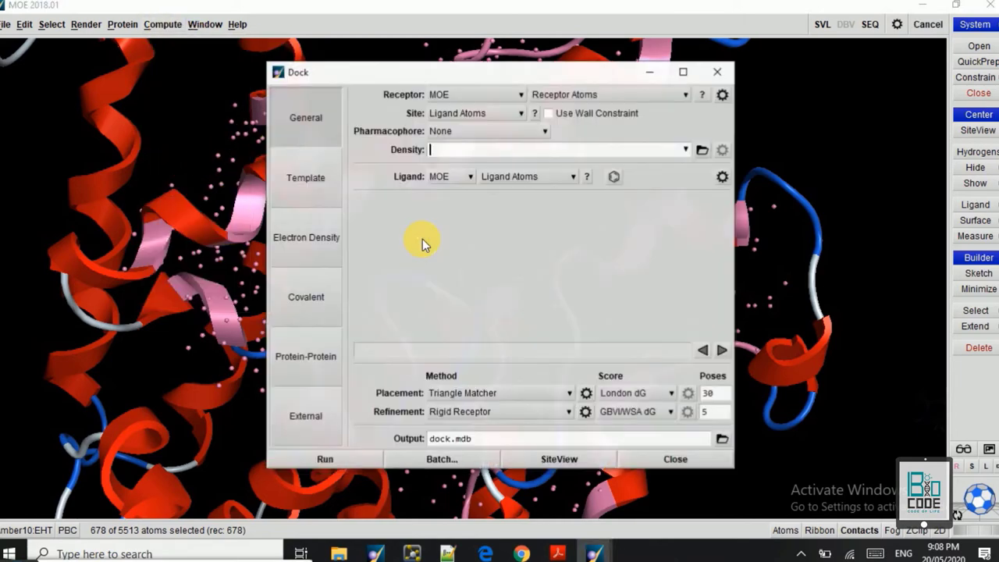
pyautogui.click(494, 95)
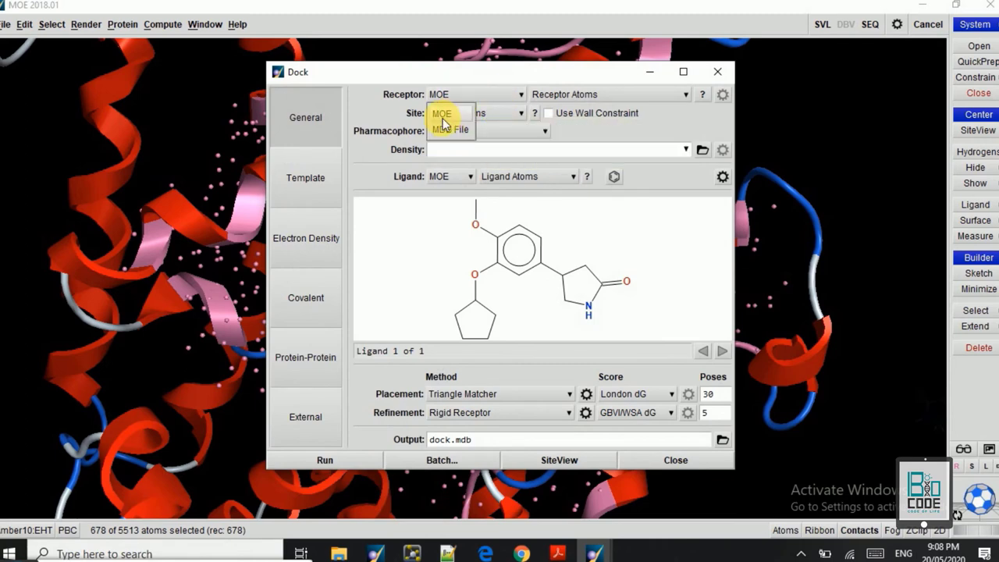
pyautogui.click(442, 115)
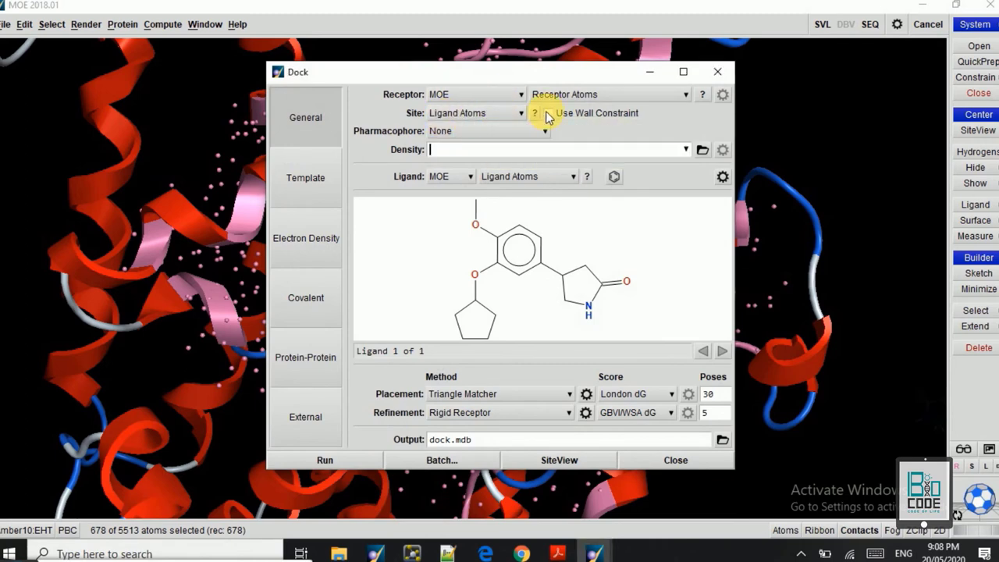
pyautogui.click(493, 116)
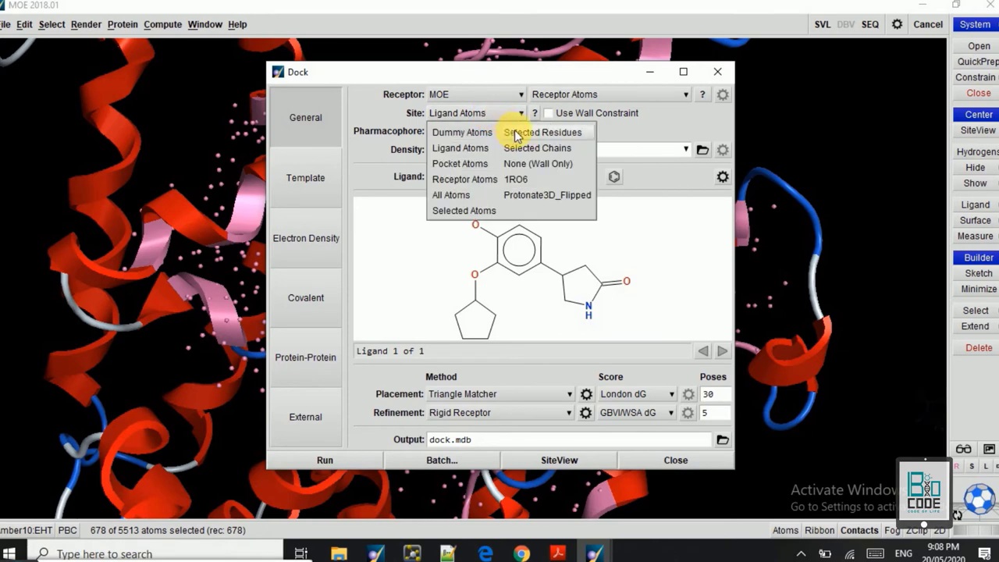
pyautogui.click(515, 134)
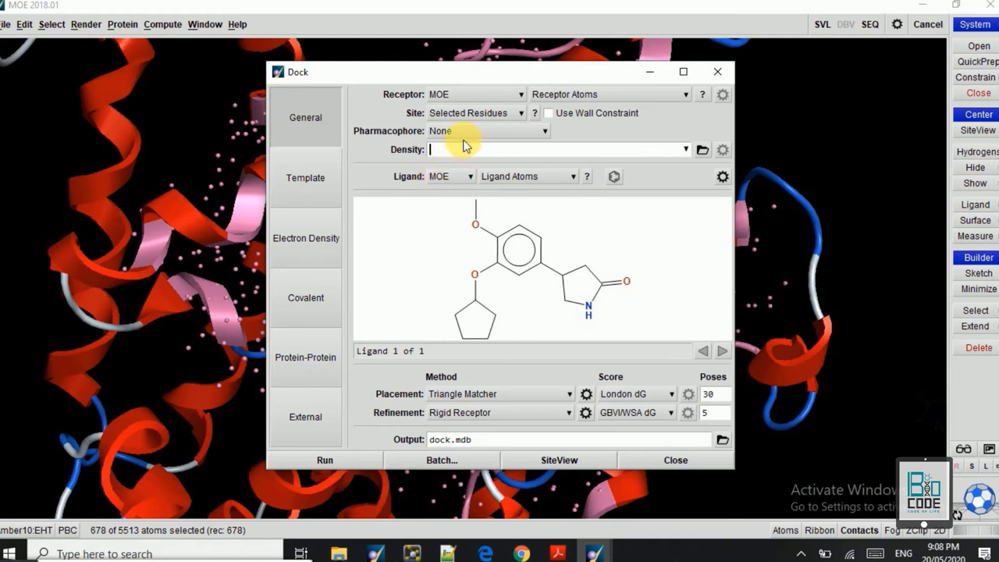
pyautogui.click(470, 177)
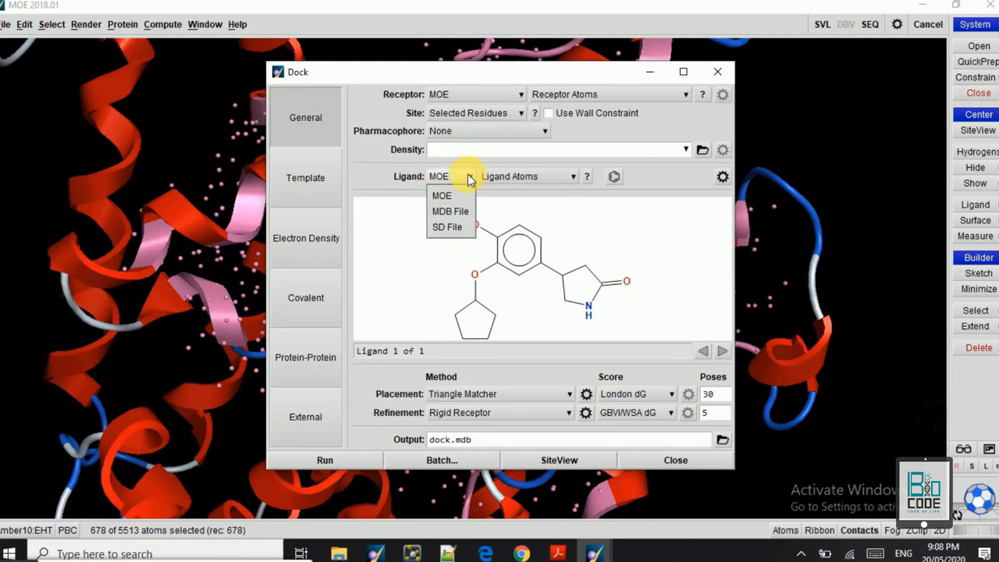
pyautogui.click(461, 178)
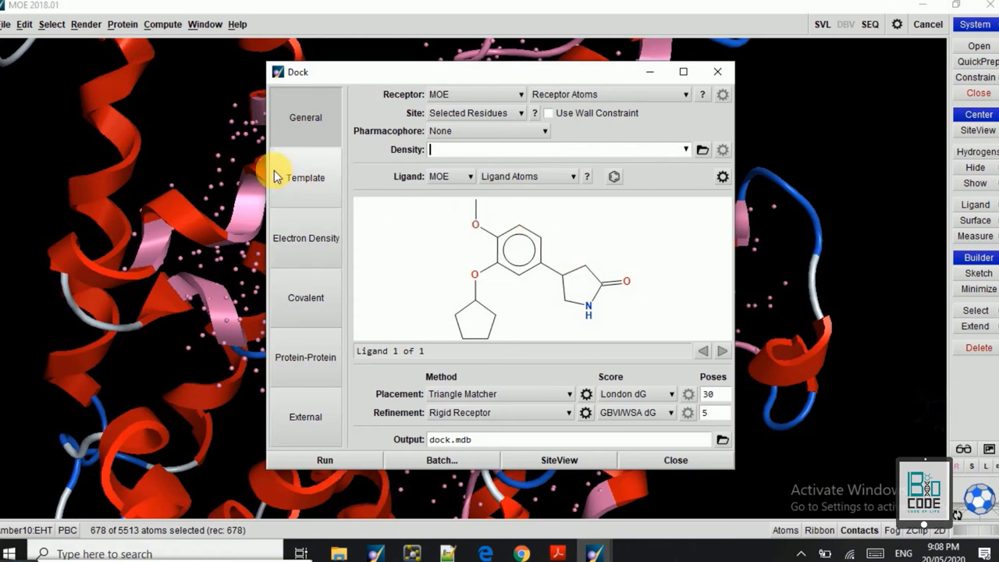
pyautogui.click(5, 25)
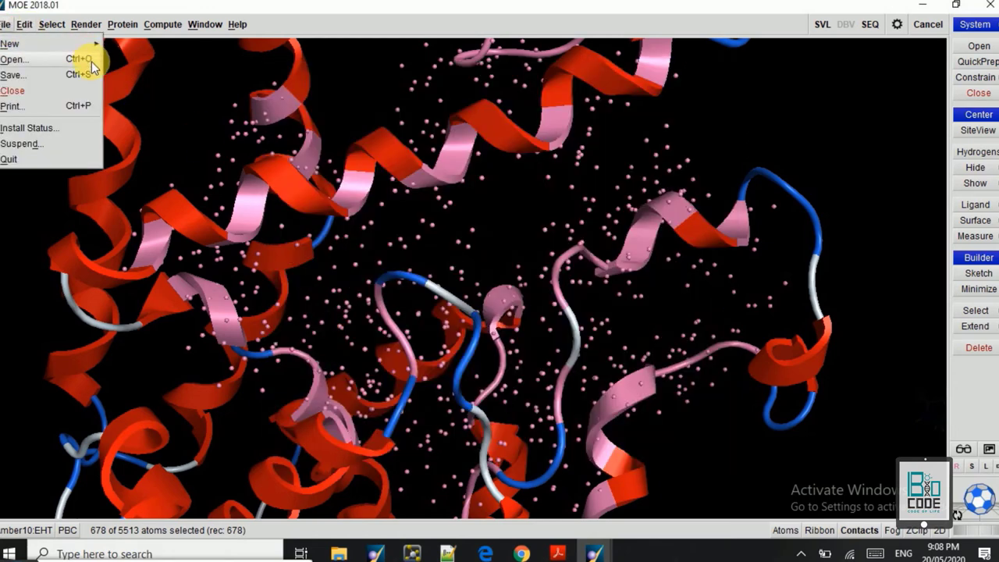
pyautogui.moveTo(605, 554)
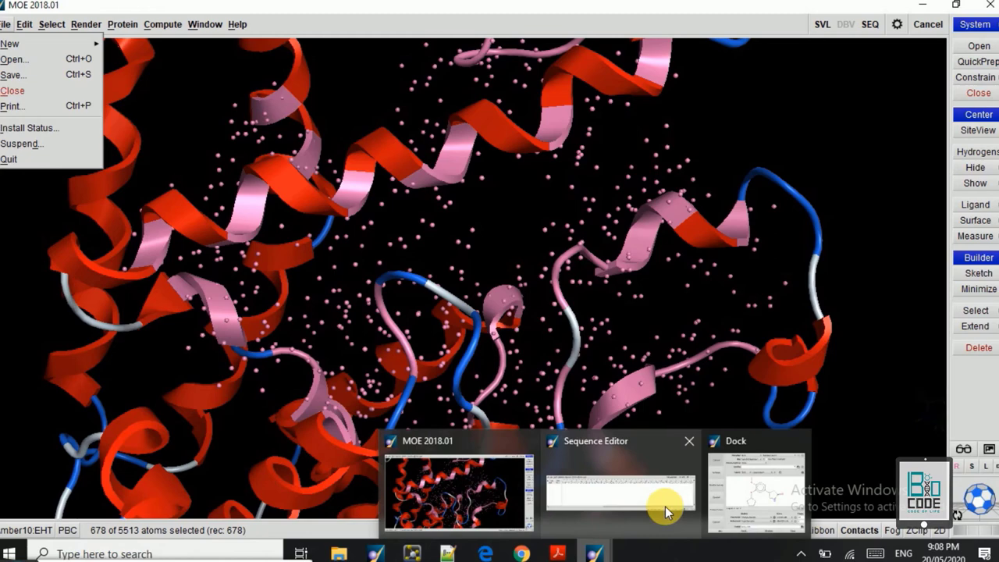
pyautogui.click(736, 509)
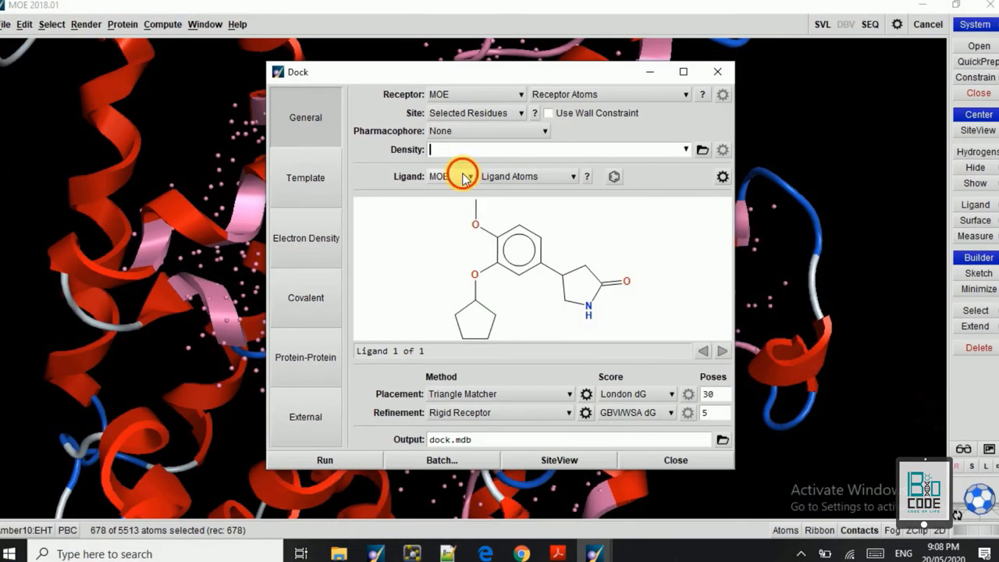
# Step: Try MDB File and SD File as the Dock ligand source, and return it to MOE
pyautogui.click(466, 176)
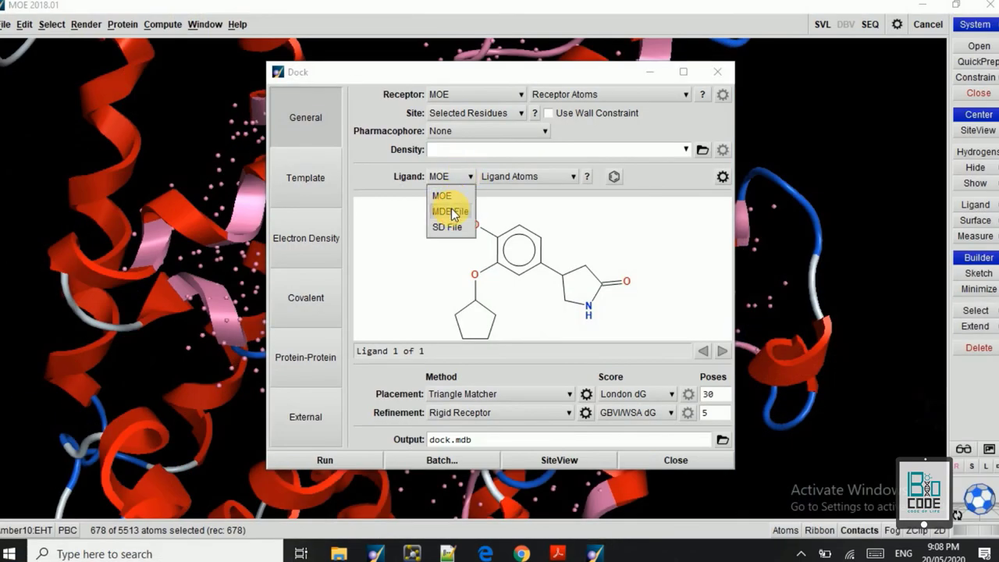
pyautogui.click(451, 211)
pyautogui.click(455, 179)
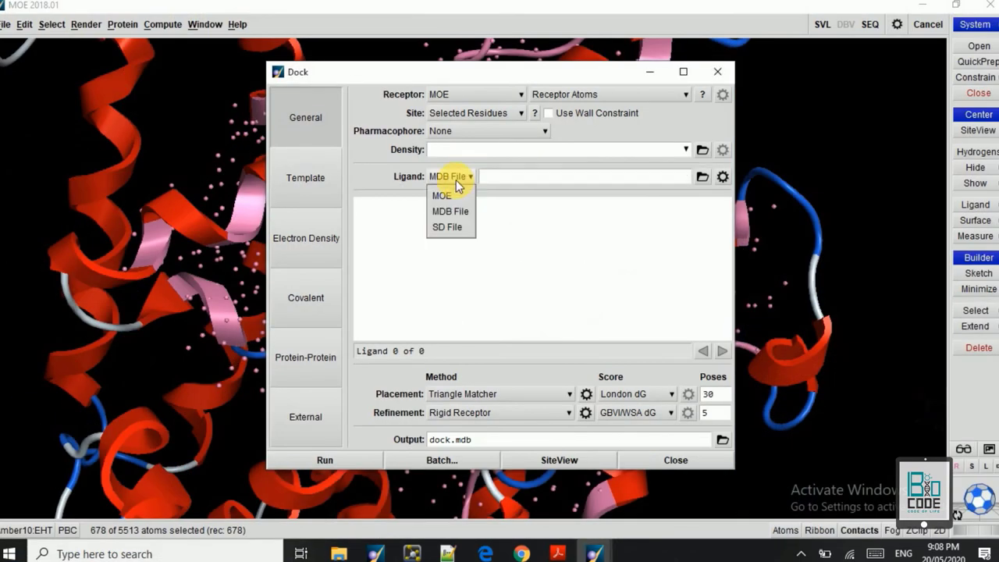
pyautogui.click(447, 227)
pyautogui.click(703, 178)
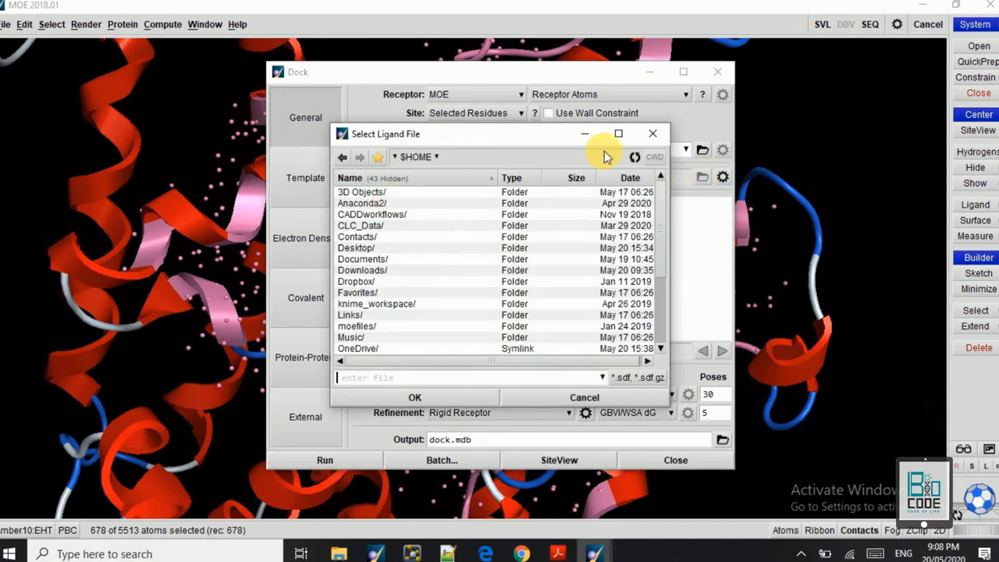
pyautogui.click(655, 134)
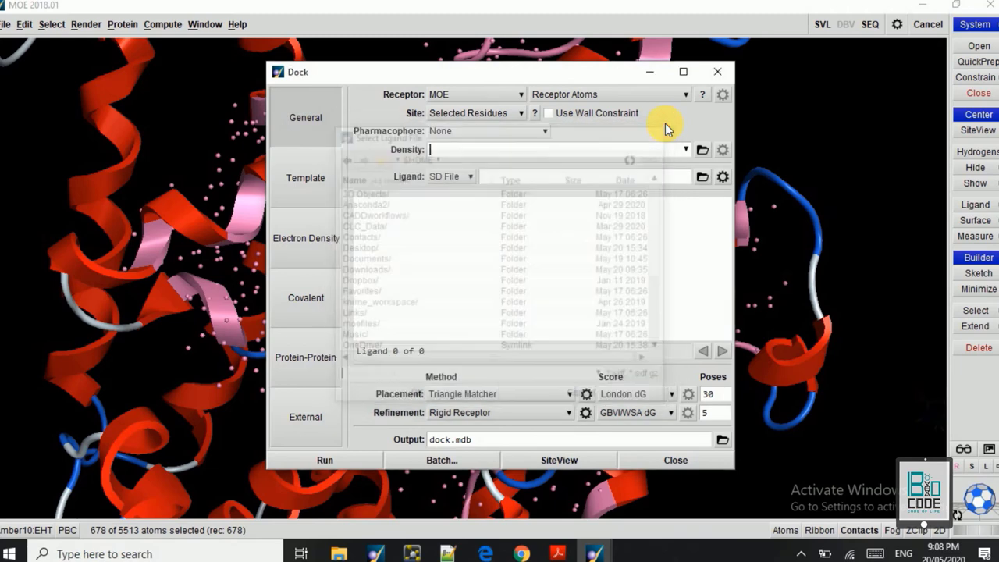
pyautogui.click(453, 176)
pyautogui.click(437, 195)
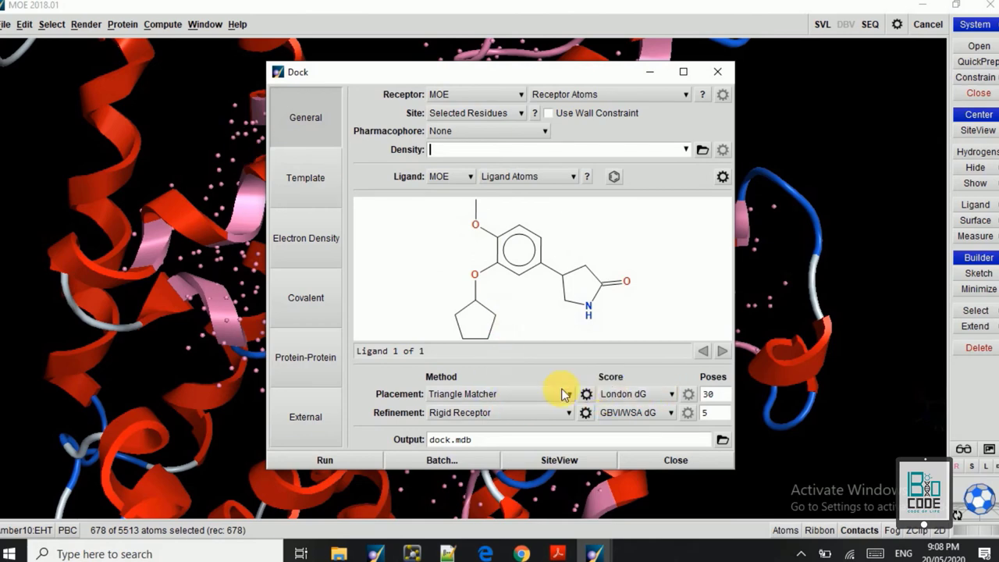
# Step: Choose Rigid Receptor as the refinement method and set the output database to 123 in the Desktop test folder
pyautogui.click(518, 414)
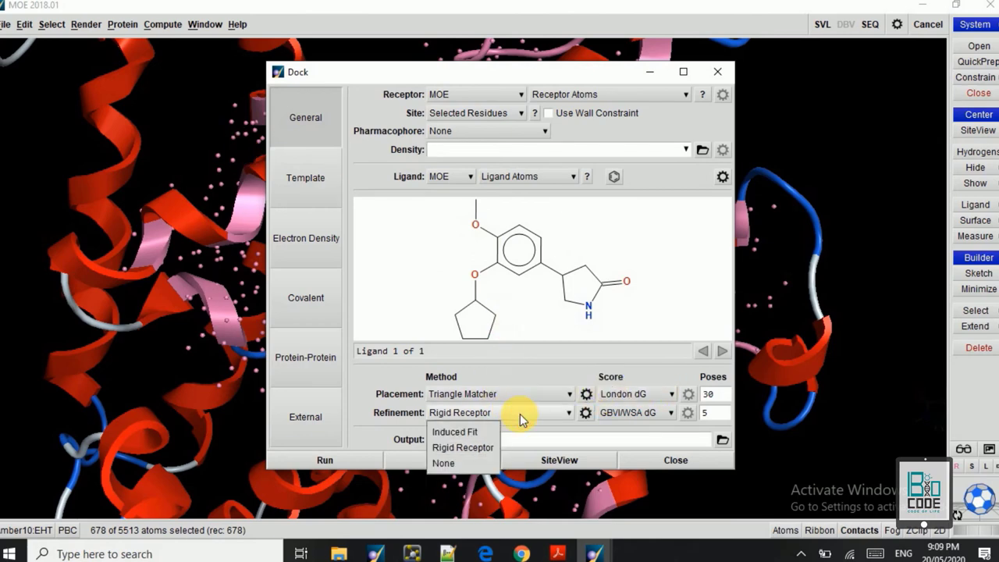
pyautogui.click(465, 448)
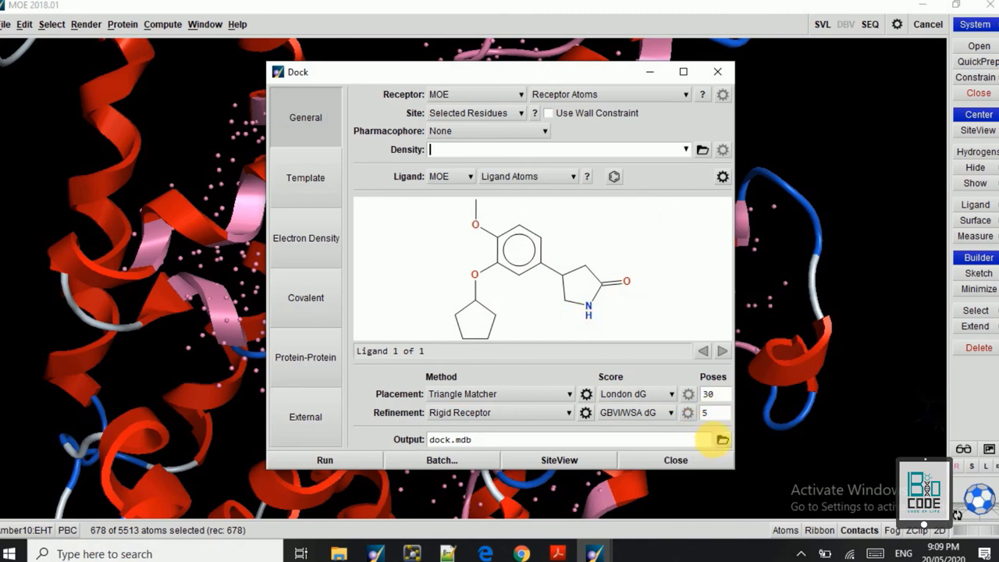
pyautogui.click(722, 441)
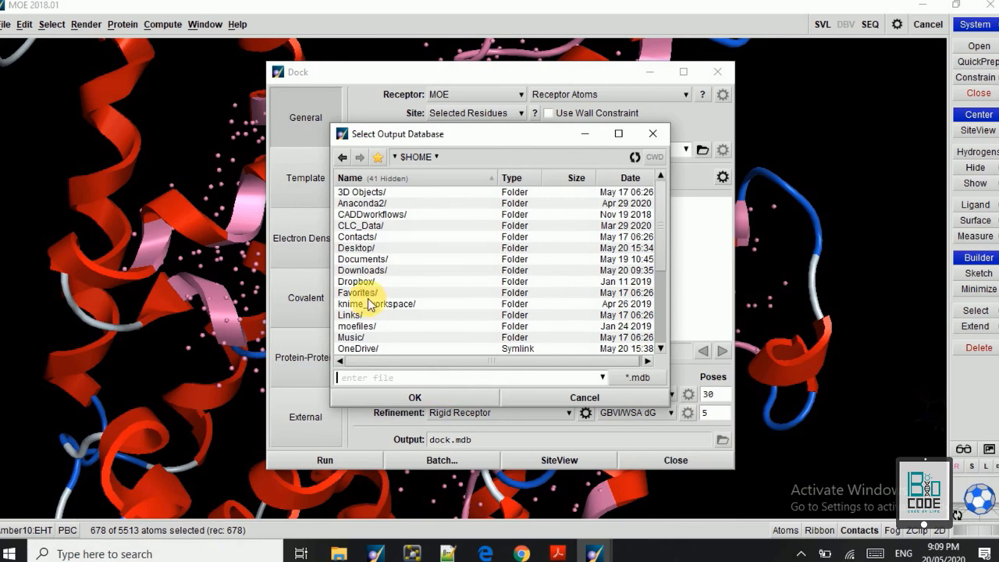
pyautogui.click(349, 250)
pyautogui.doubleClick(347, 256)
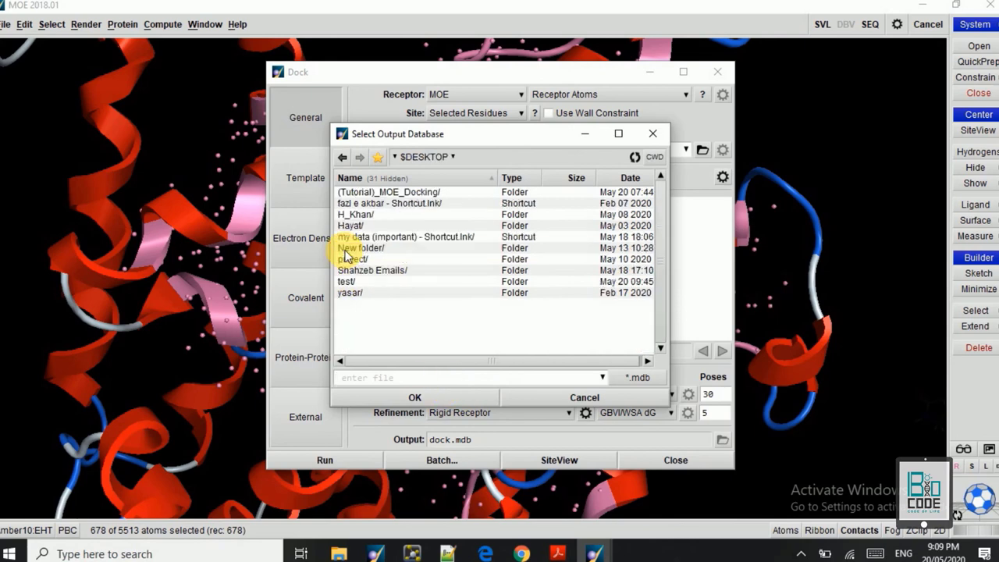
pyautogui.doubleClick(346, 282)
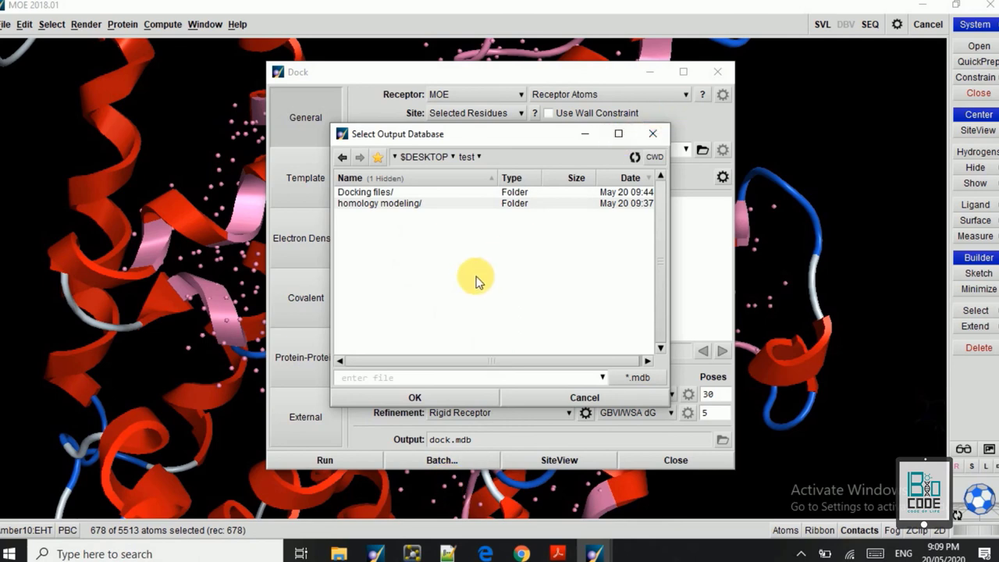
pyautogui.click(355, 378)
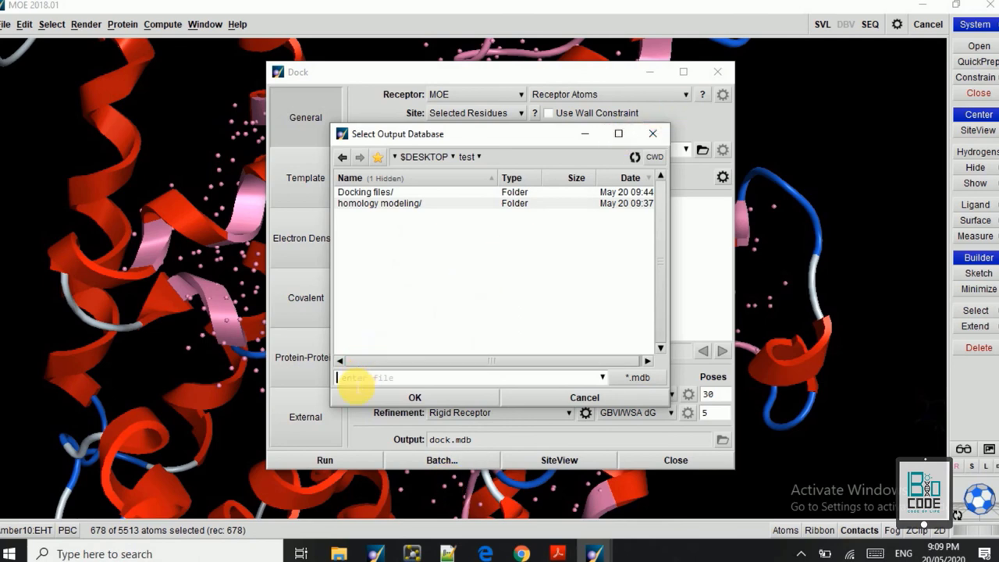
pyautogui.write('123')
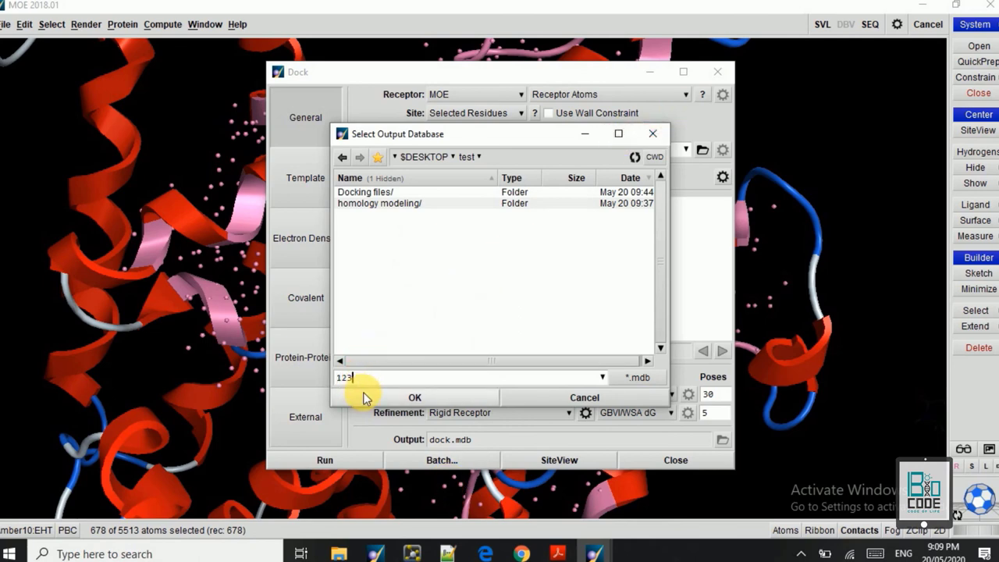
pyautogui.click(402, 399)
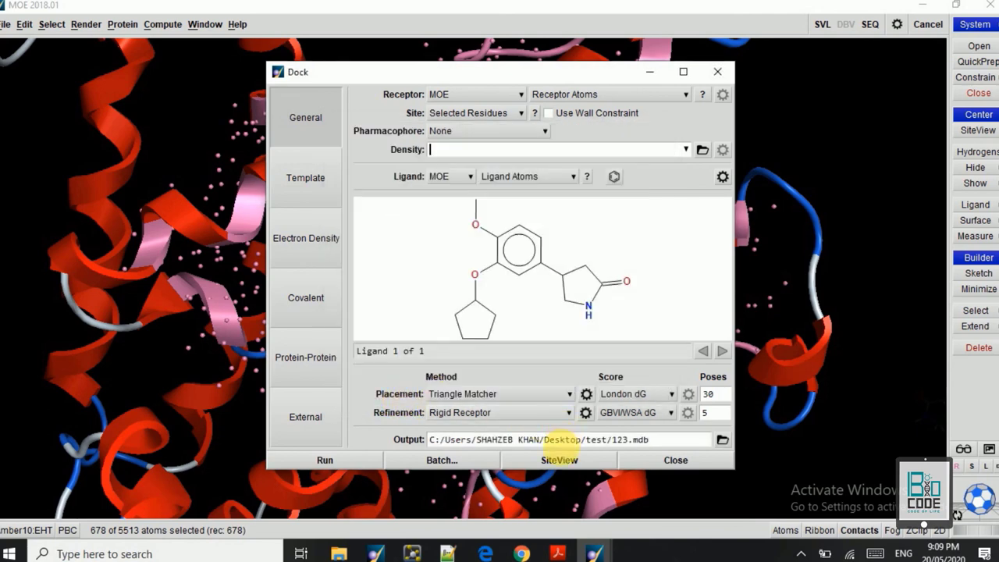
# Step: Run the docking with 5 placement poses and clear the Dock window out of view
pyautogui.click(711, 394)
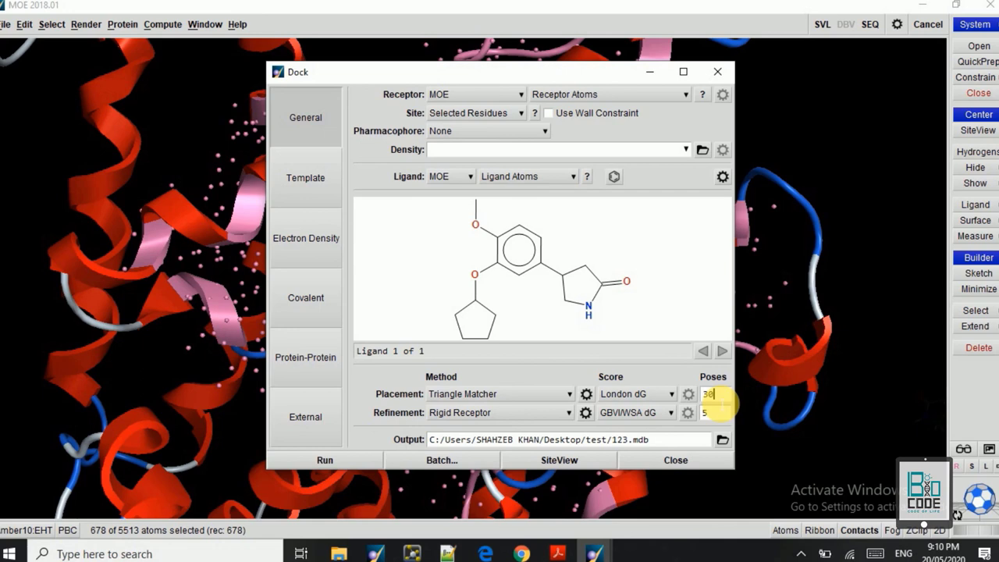
pyautogui.press('BackSpace')
pyautogui.press('BackSpace')
pyautogui.write('5')
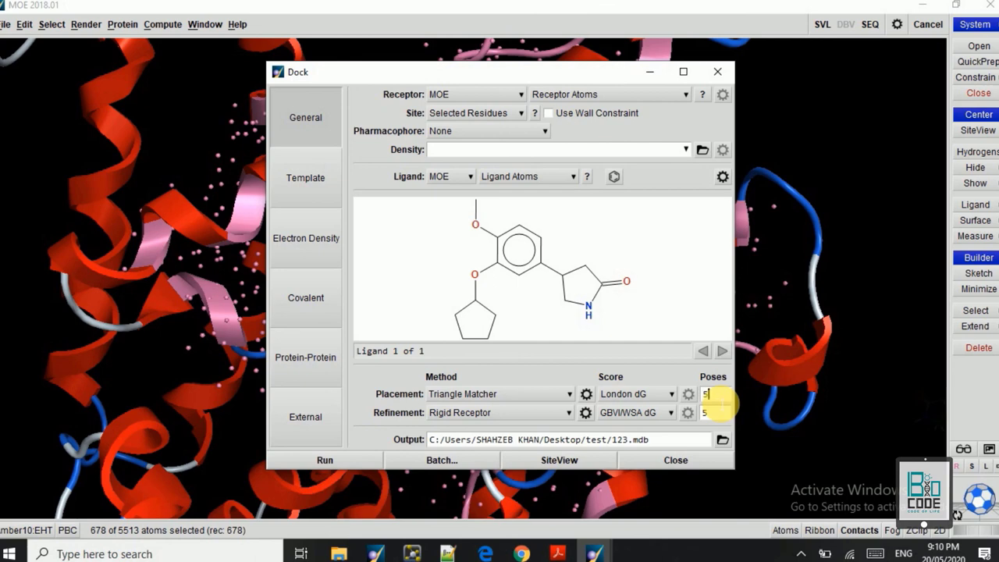
pyautogui.click(324, 461)
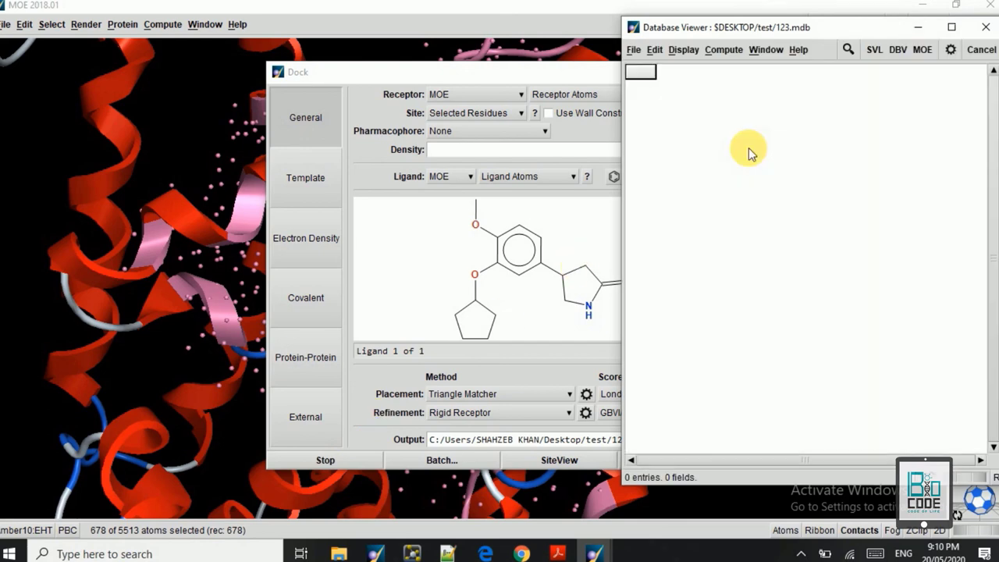
pyautogui.moveTo(444, 76); pyautogui.dragTo(368, 91)
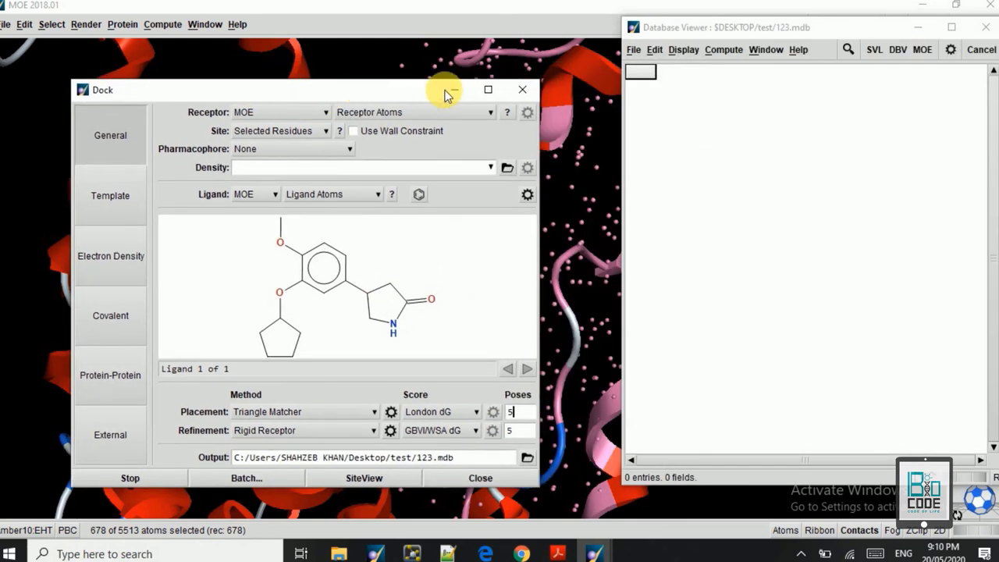
pyautogui.click(492, 89)
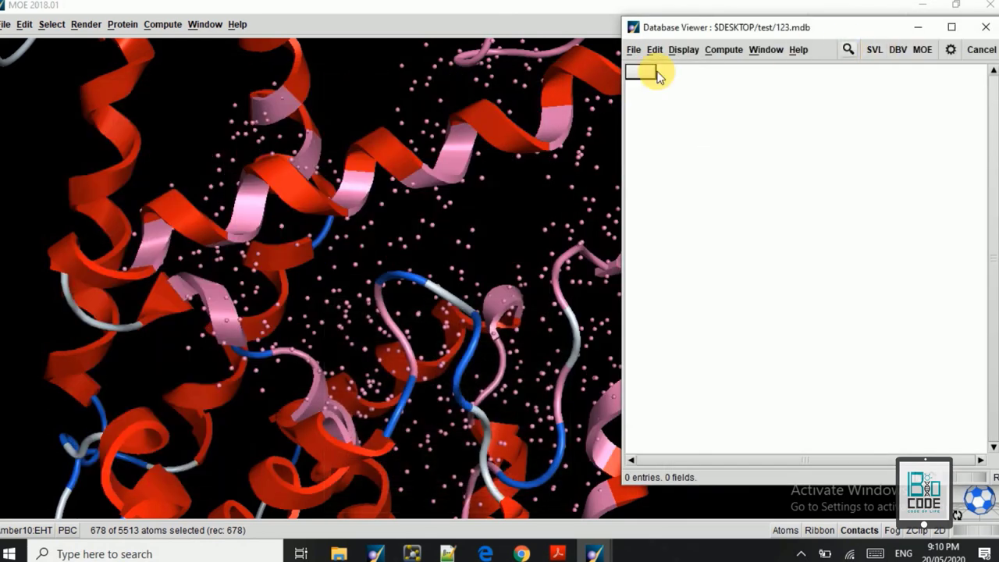